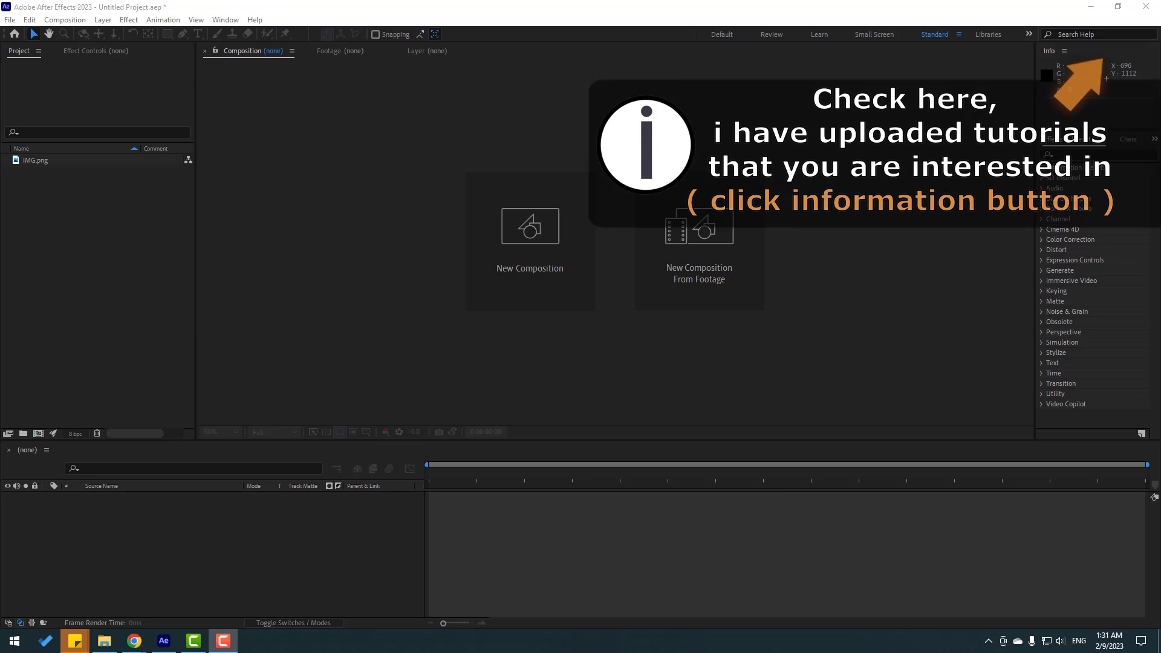
- Create an IMG composition from IMG.png and show the heart over the transparency checkerboard
click(20, 162)
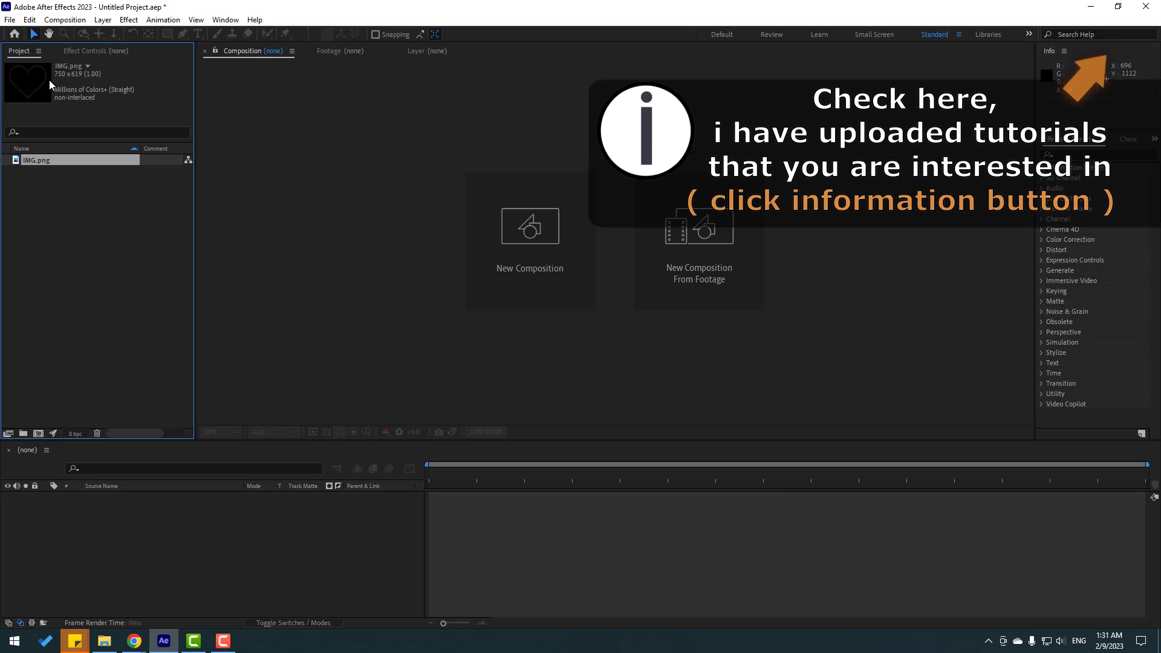
drag(32, 160, 39, 435)
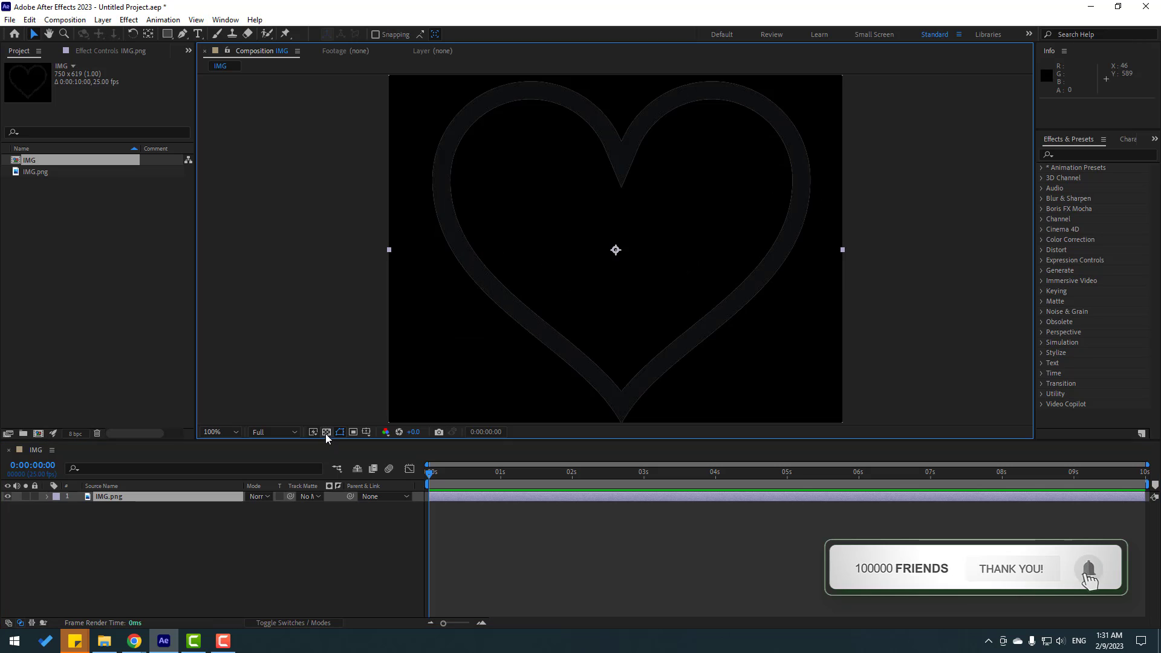
click(326, 433)
click(325, 433)
click(326, 433)
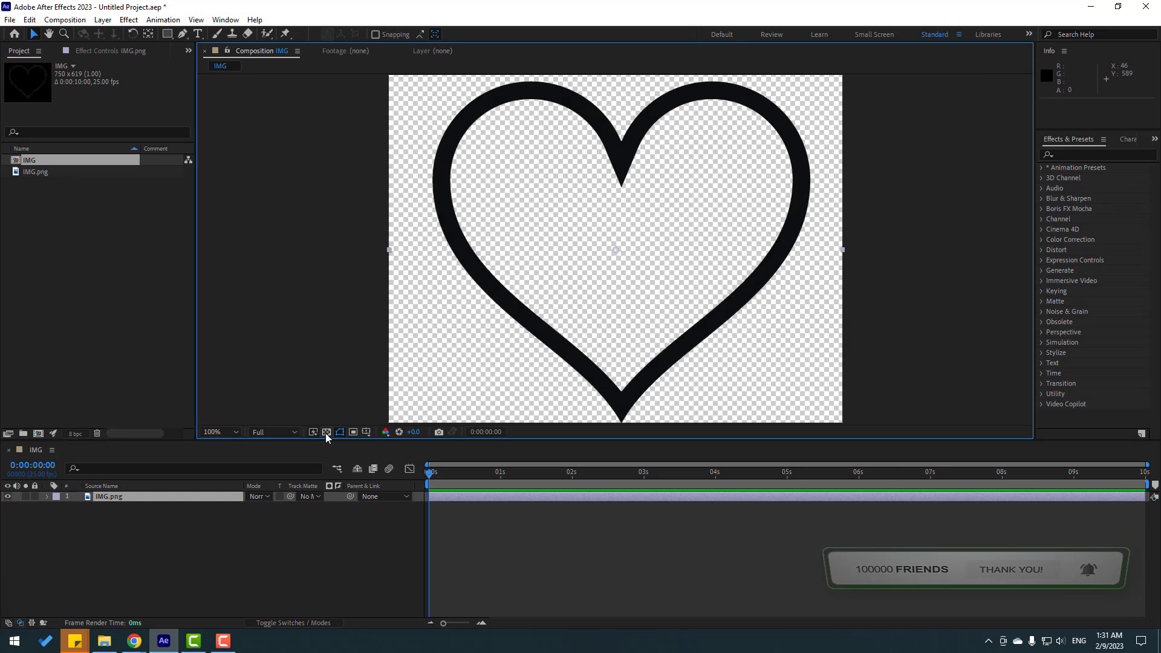
click(325, 432)
click(325, 433)
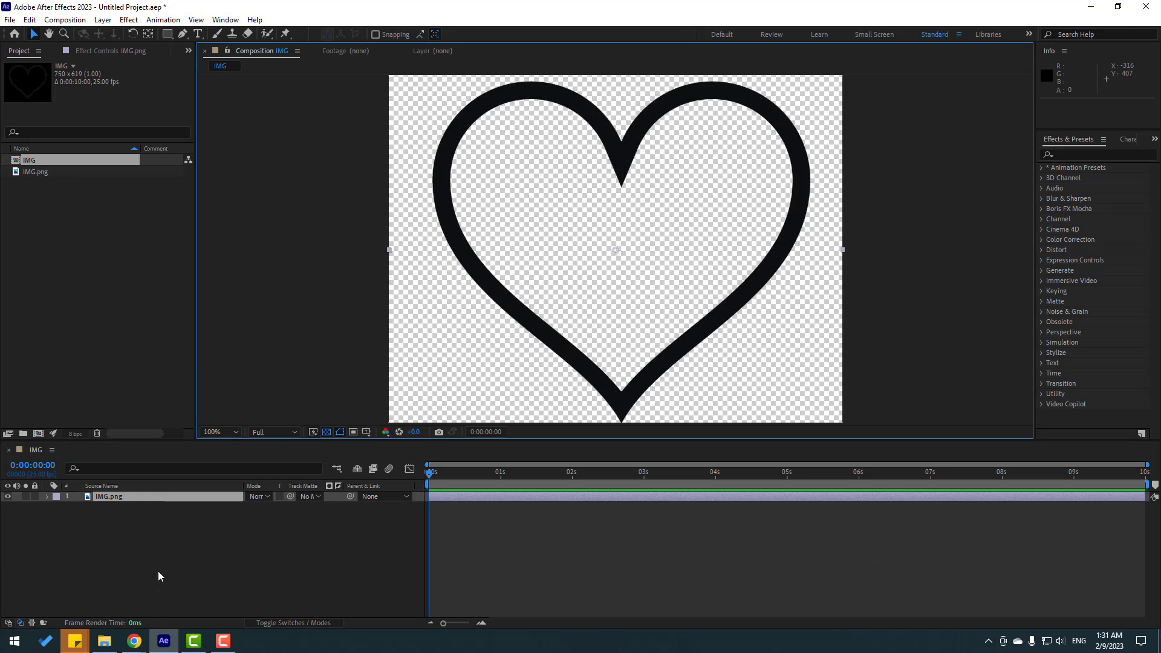
click(103, 20)
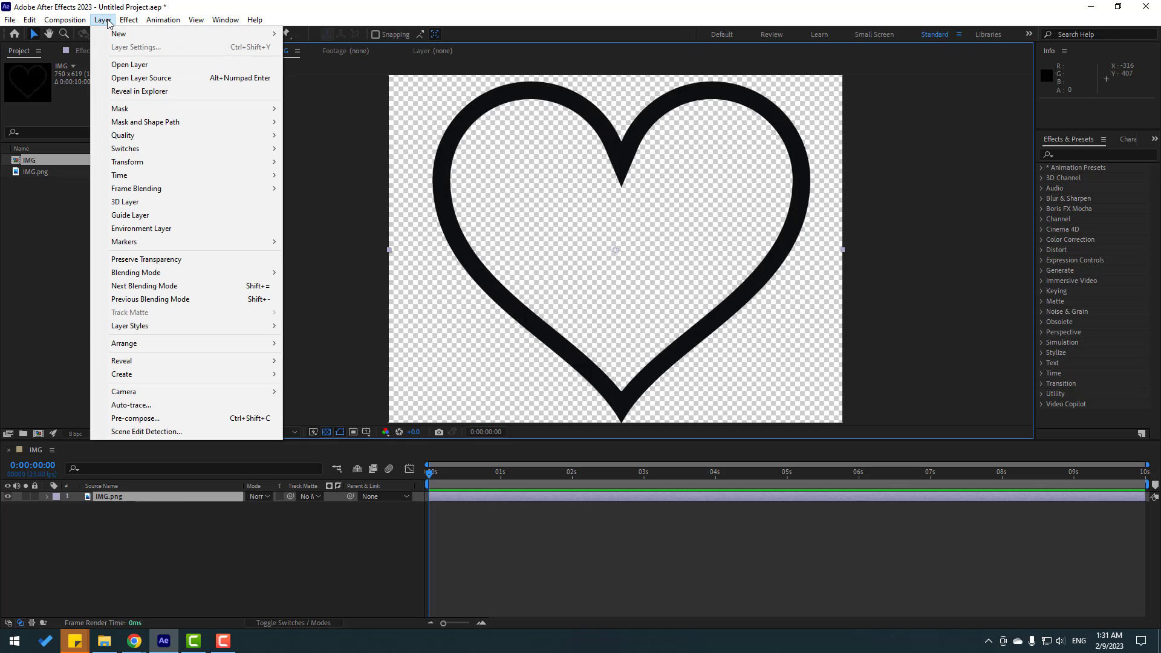
- Auto-trace the heart from its Alpha channel onto a new layer
click(147, 408)
mouse_move(641, 219)
mouse_down()
mouse_move(325, 166)
mouse_move(338, 169)
mouse_up()
click(265, 260)
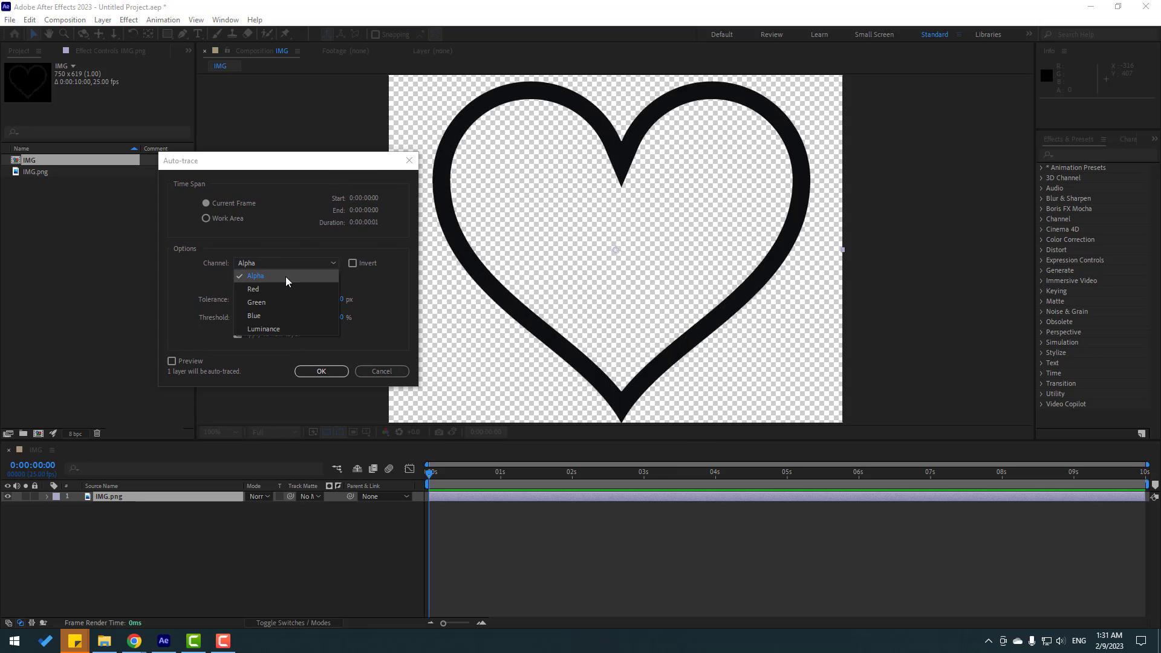
click(286, 276)
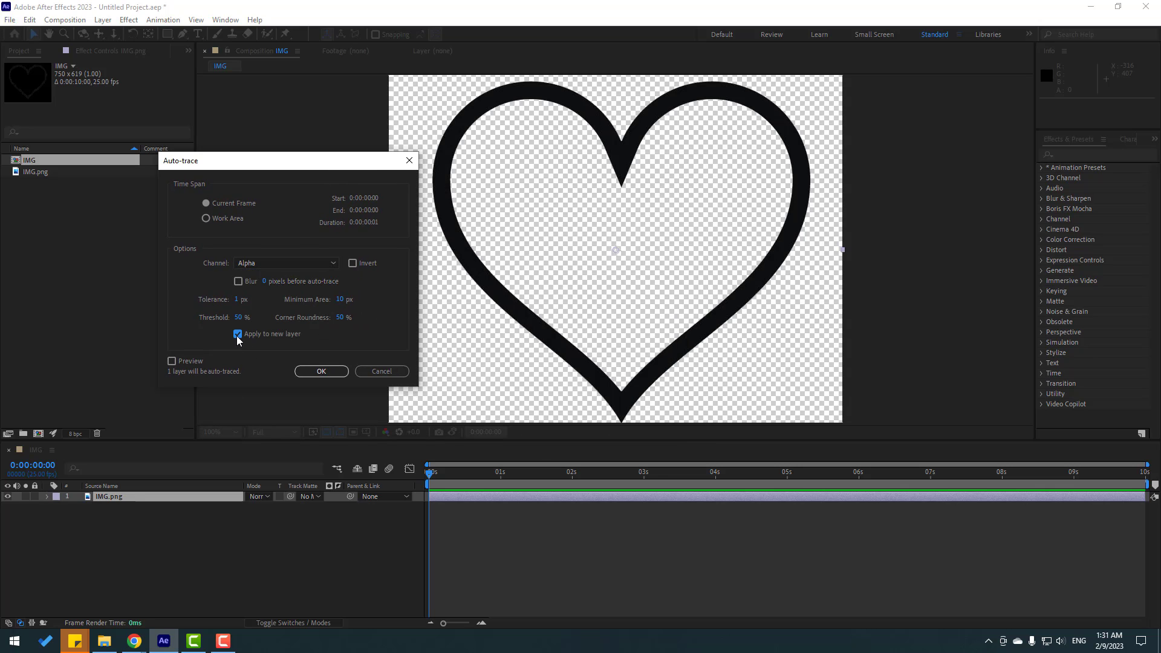
click(320, 371)
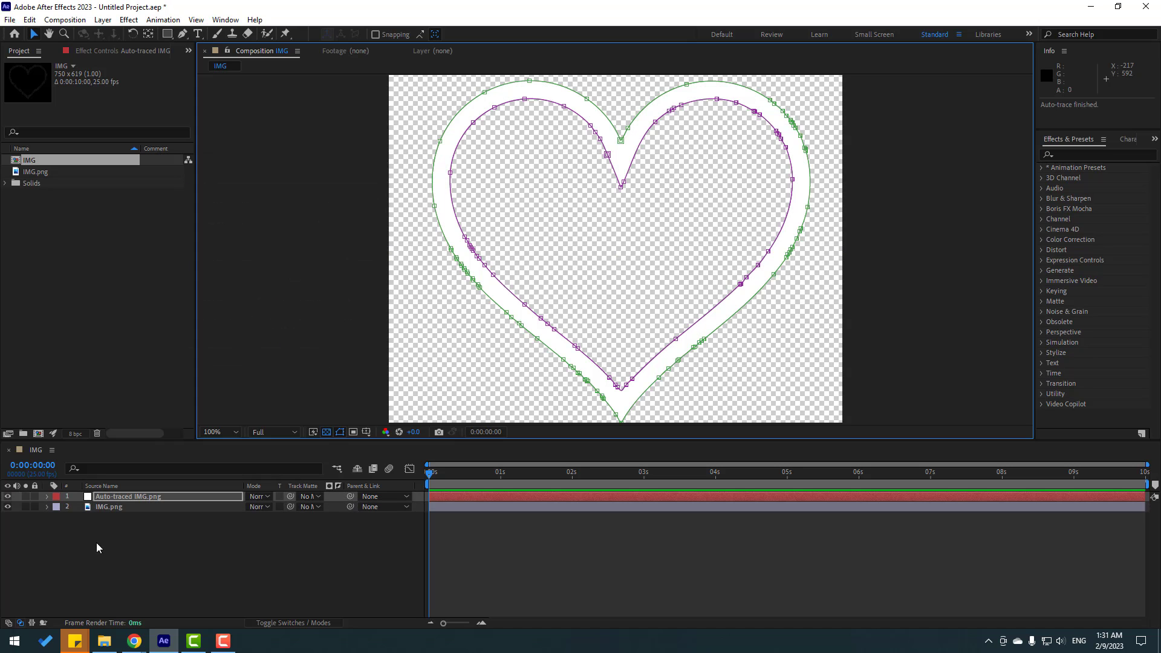
- Delete the original IMG.png layer and remove Mask 1 from the traced layer
click(117, 508)
key(Delete)
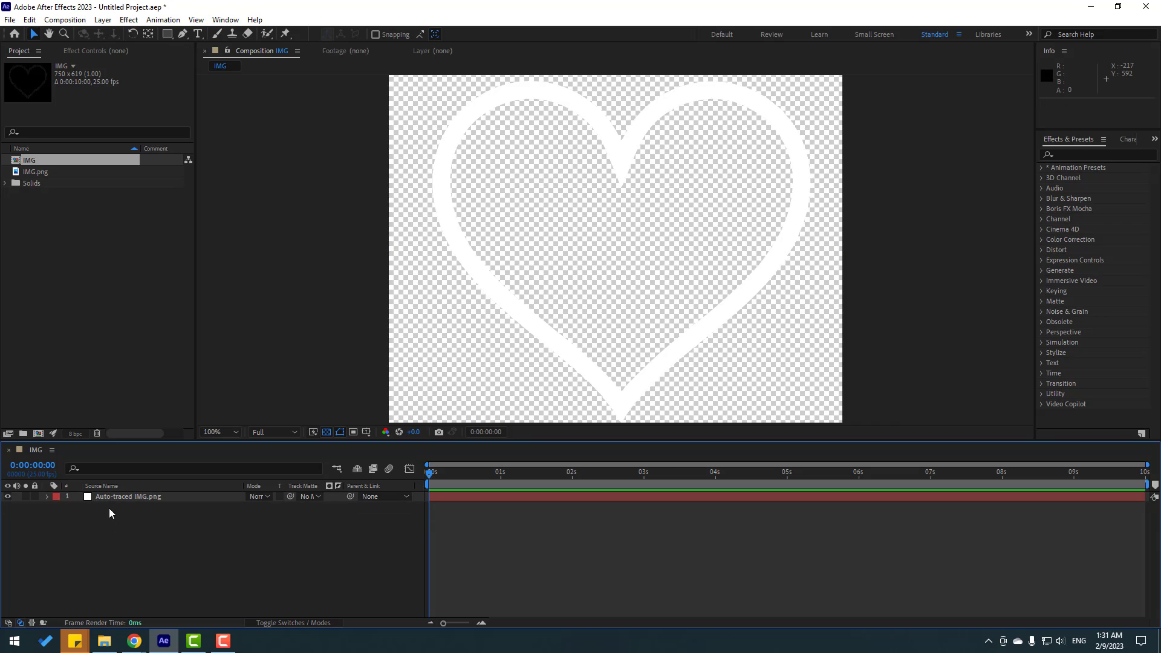
click(114, 498)
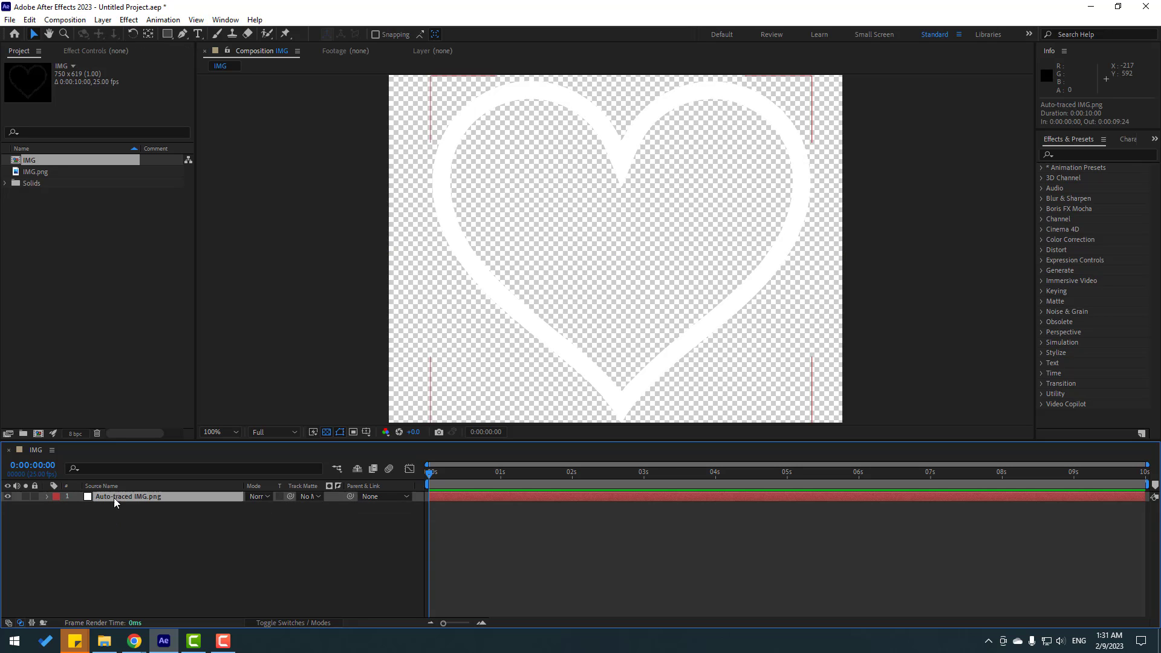
click(47, 497)
click(56, 508)
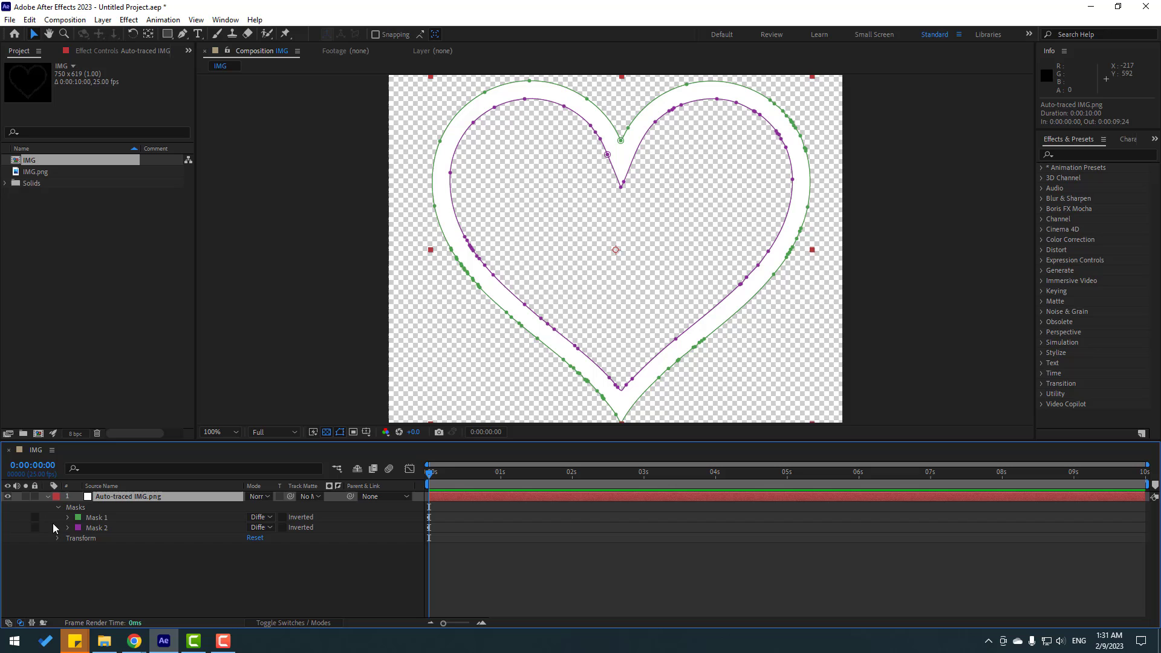
click(98, 518)
key(Delete)
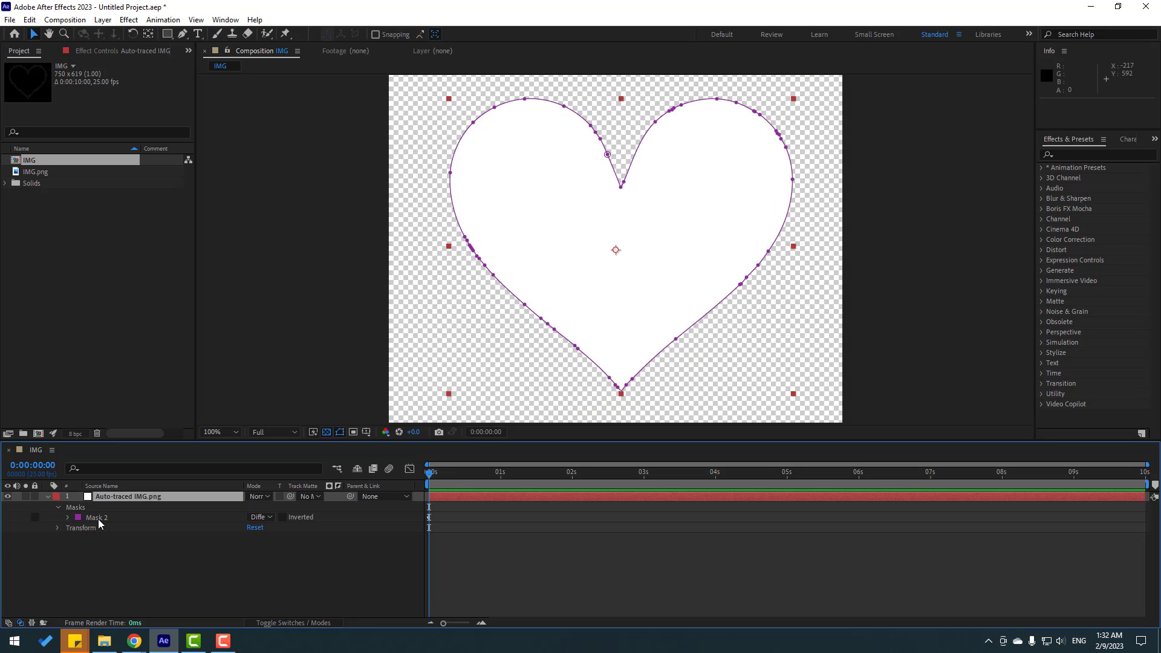
click(48, 495)
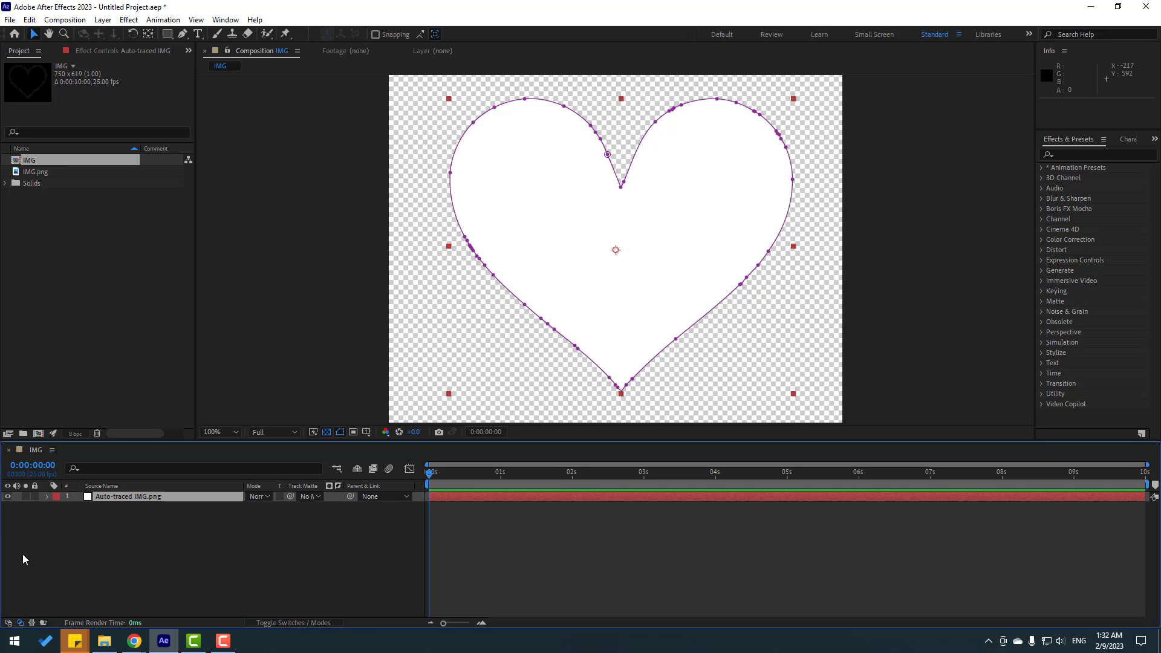
- Apply Video Copilot's Saber effect to the traced layer with Core Type set to Layer Masks
click(129, 20)
mouse_move(289, 376)
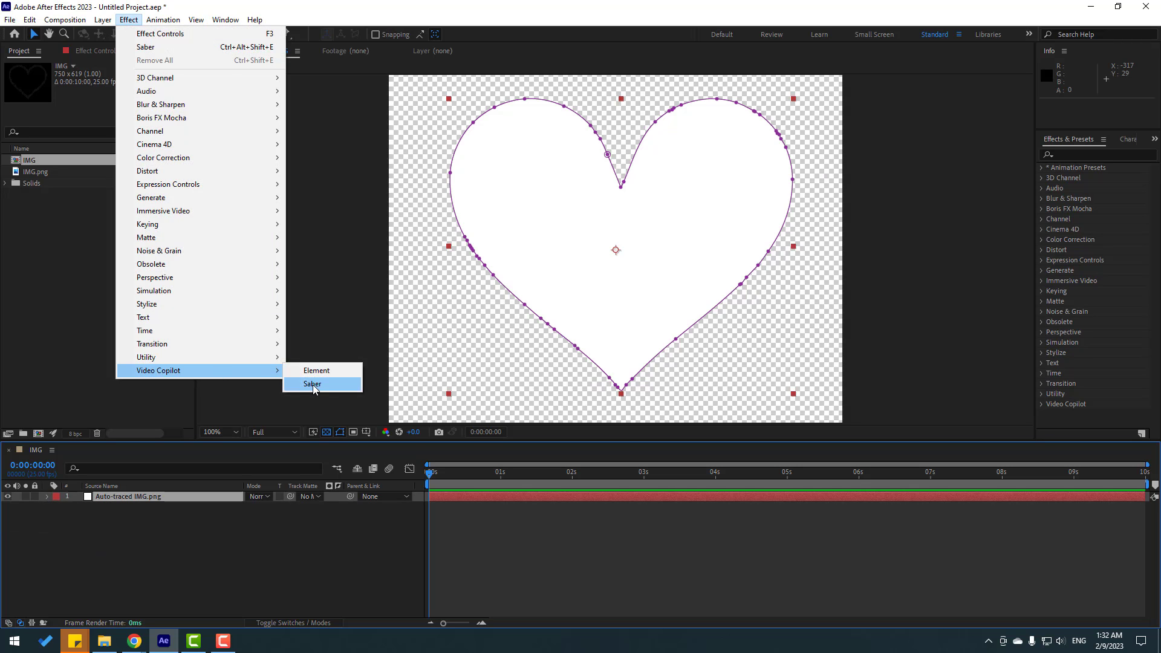
click(312, 384)
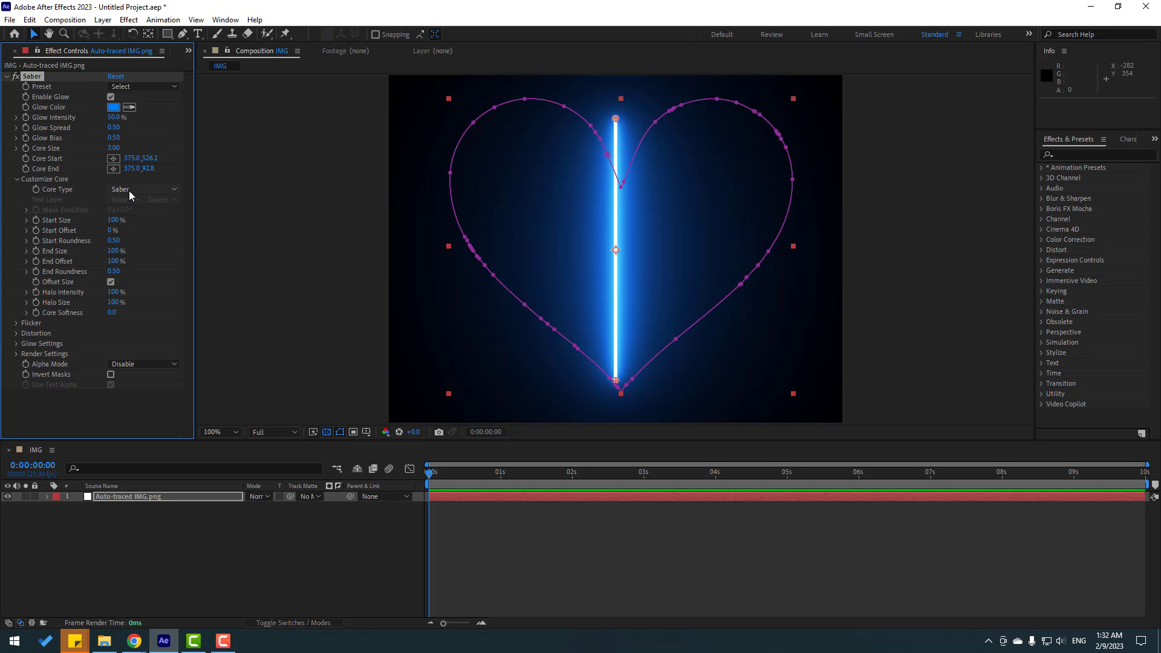
click(129, 190)
click(155, 215)
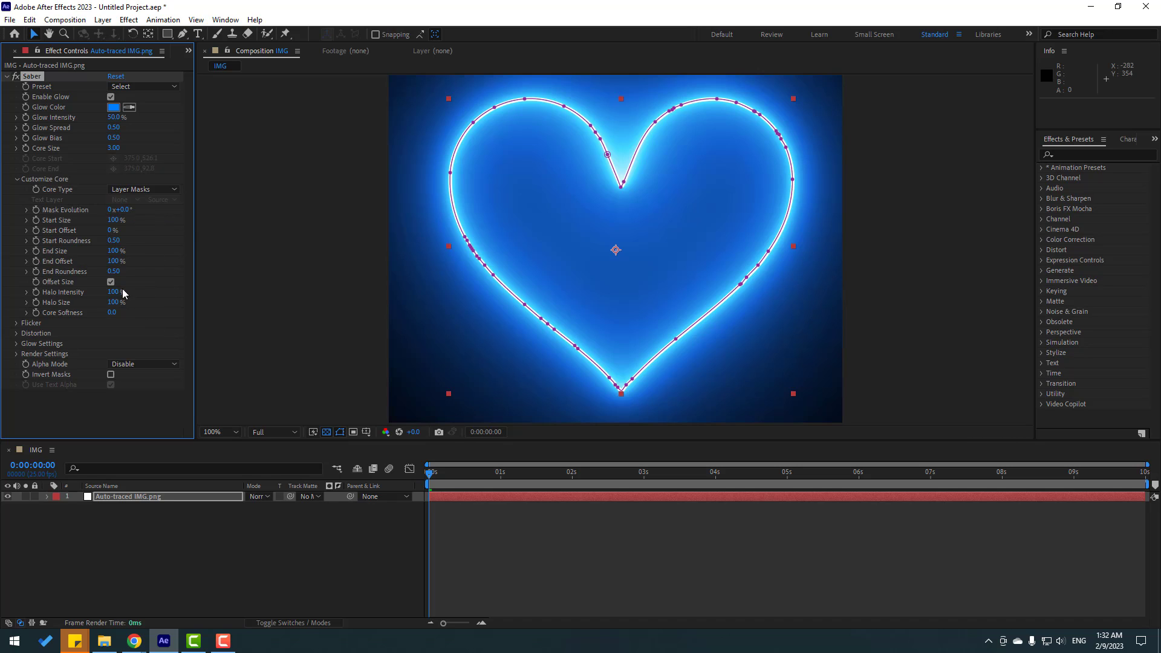
click(324, 435)
click(327, 432)
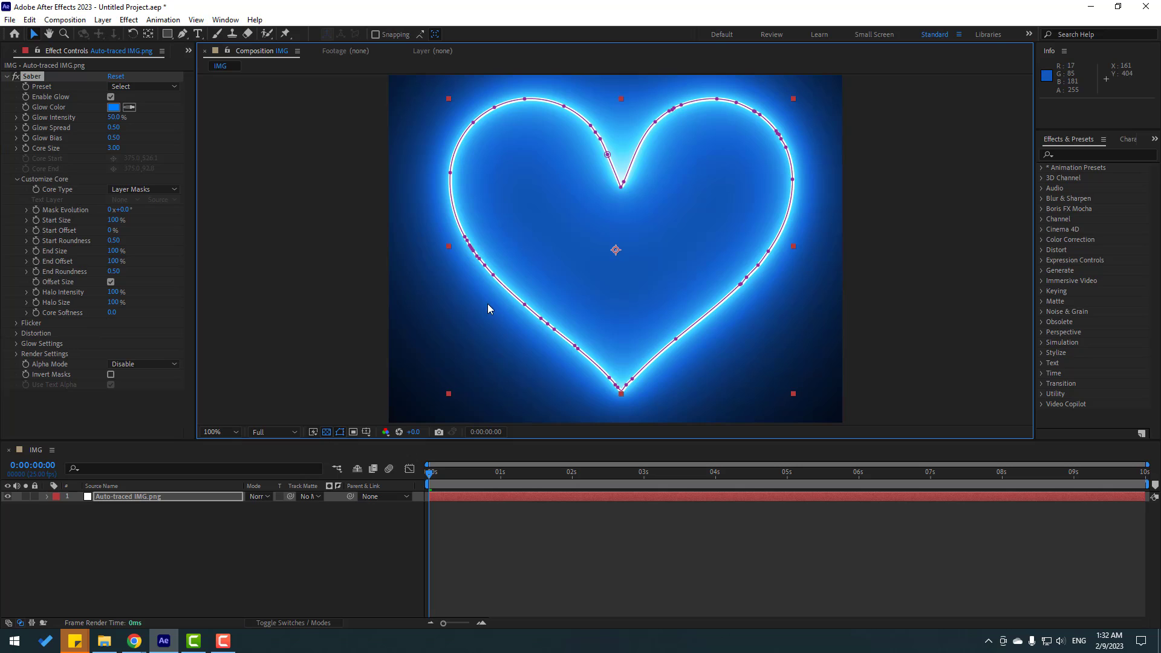
- Set Saber's Render Settings Composite Settings to Transparent
click(16, 353)
scroll(108, 402, down, 2)
click(135, 408)
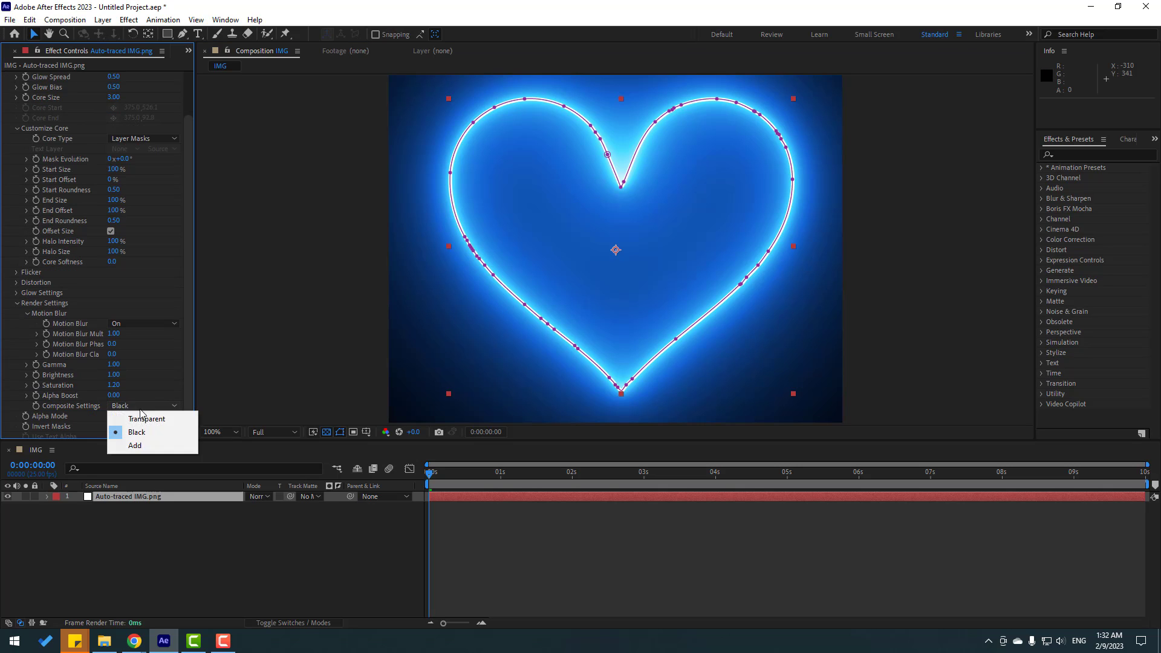
click(142, 422)
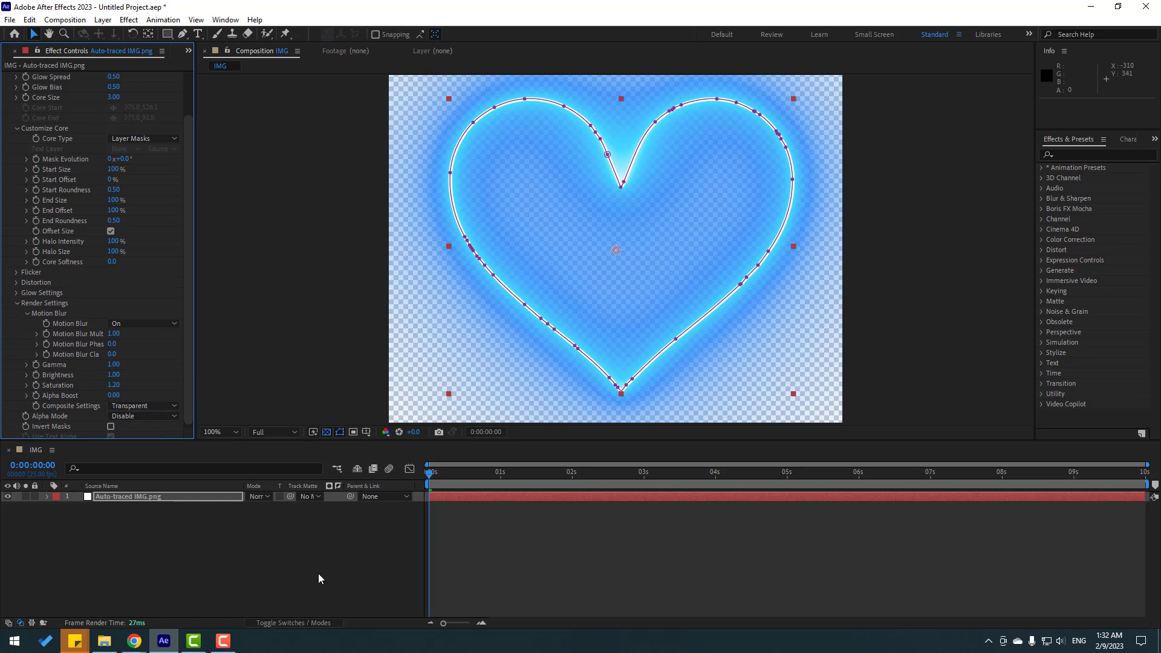
- Check the transparent neon glow over the transparency grid, then collapse Render Settings
click(325, 567)
key(comma)
click(323, 431)
click(325, 432)
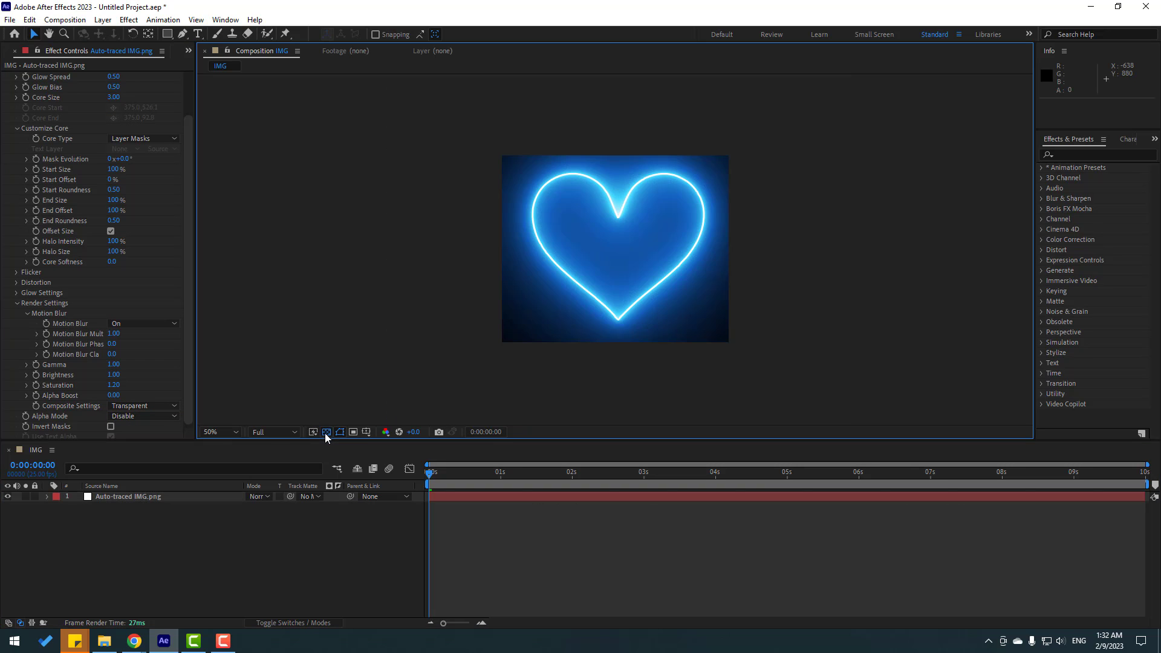
click(324, 433)
click(324, 432)
click(325, 432)
key(period)
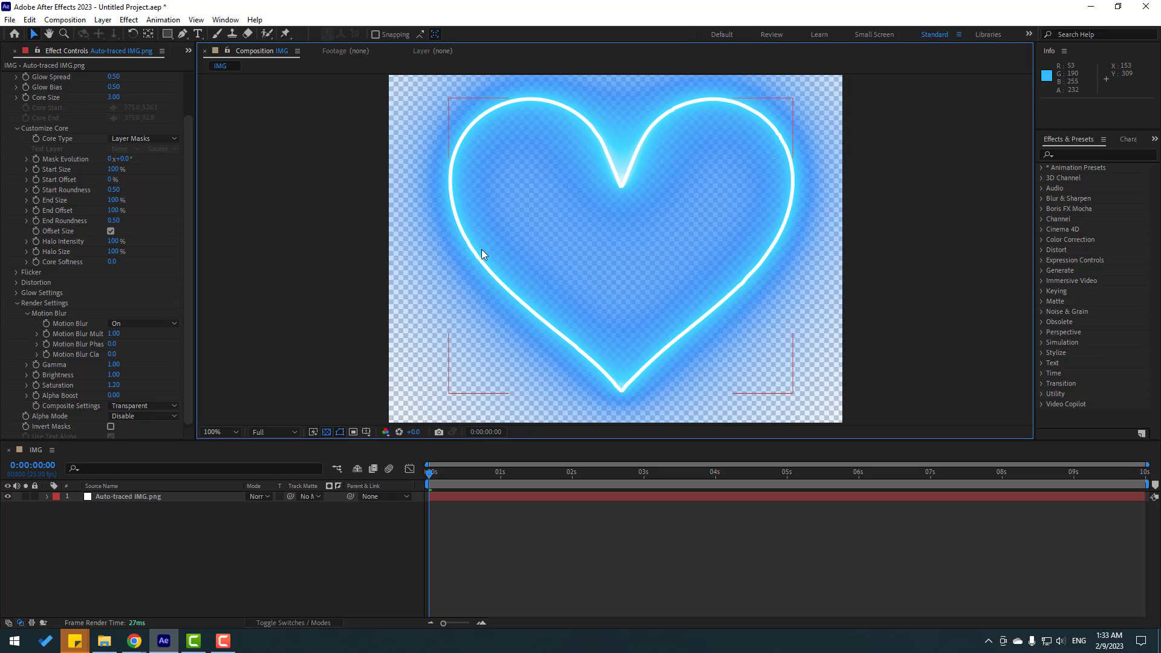
click(16, 303)
click(326, 432)
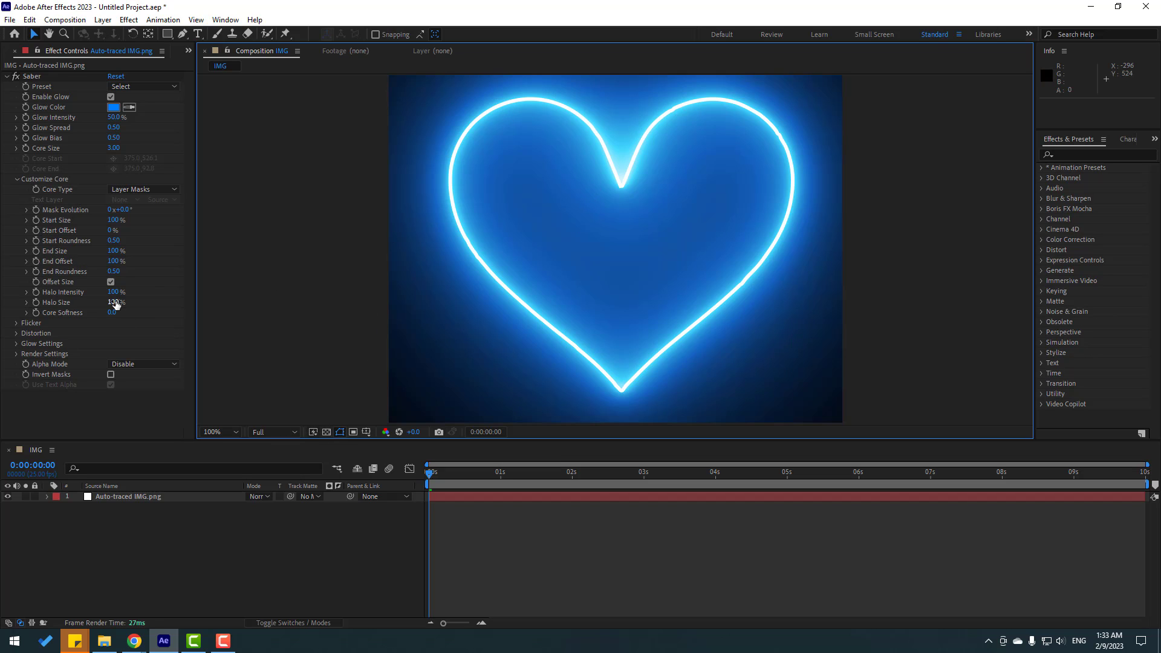
- Keyframe Saber's Start Offset at 50%
click(36, 233)
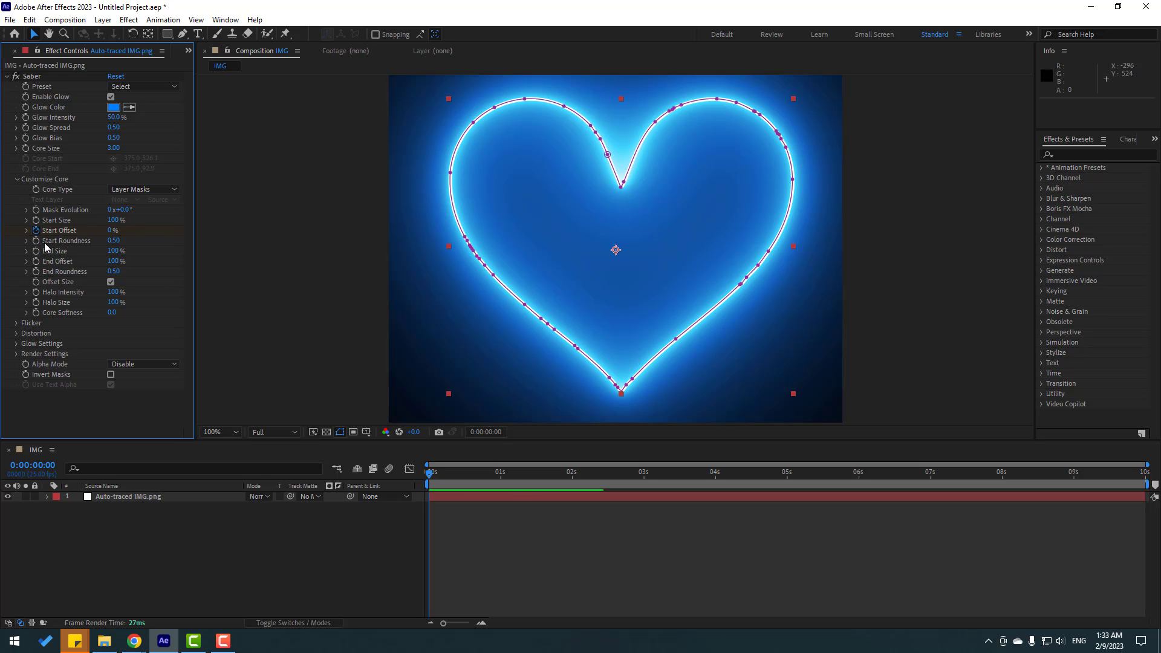
drag(109, 230, 137, 229)
click(114, 231)
text(50)
key(Return)
- Rotate Mask Evolution to about -11° so only the heart's right half glows
scroll(675, 146, up, 4)
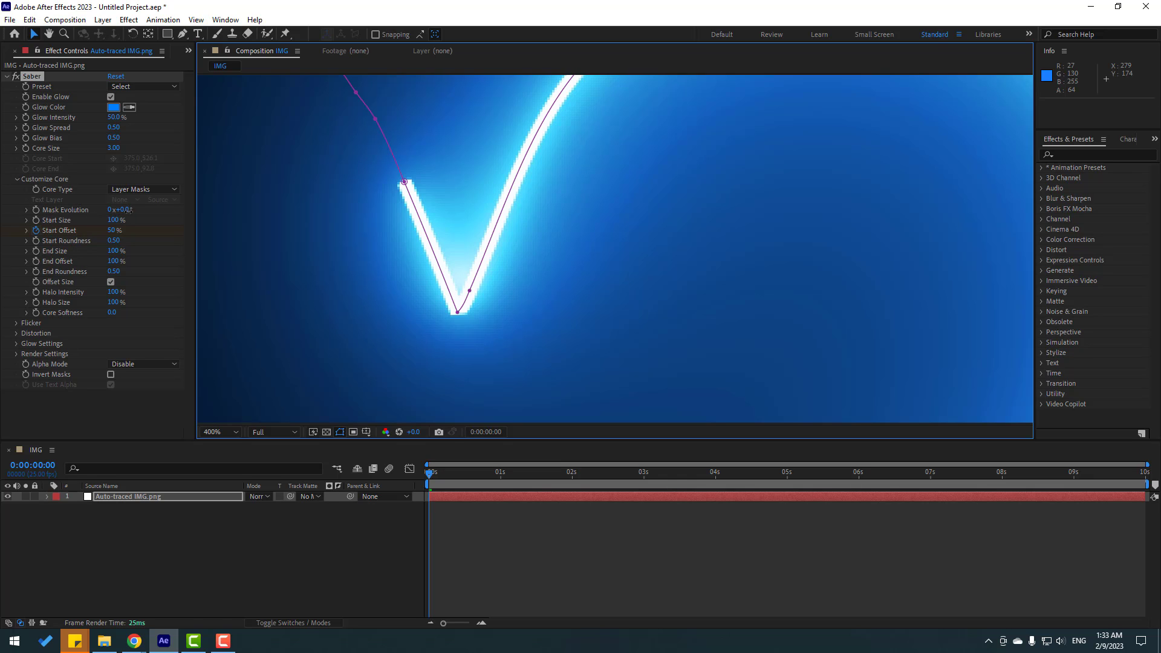
drag(119, 209, 121, 209)
scroll(539, 299, down, 4)
scroll(521, 324, down, 2)
scroll(496, 363, up, 2)
click(336, 577)
drag(435, 238, 455, 262)
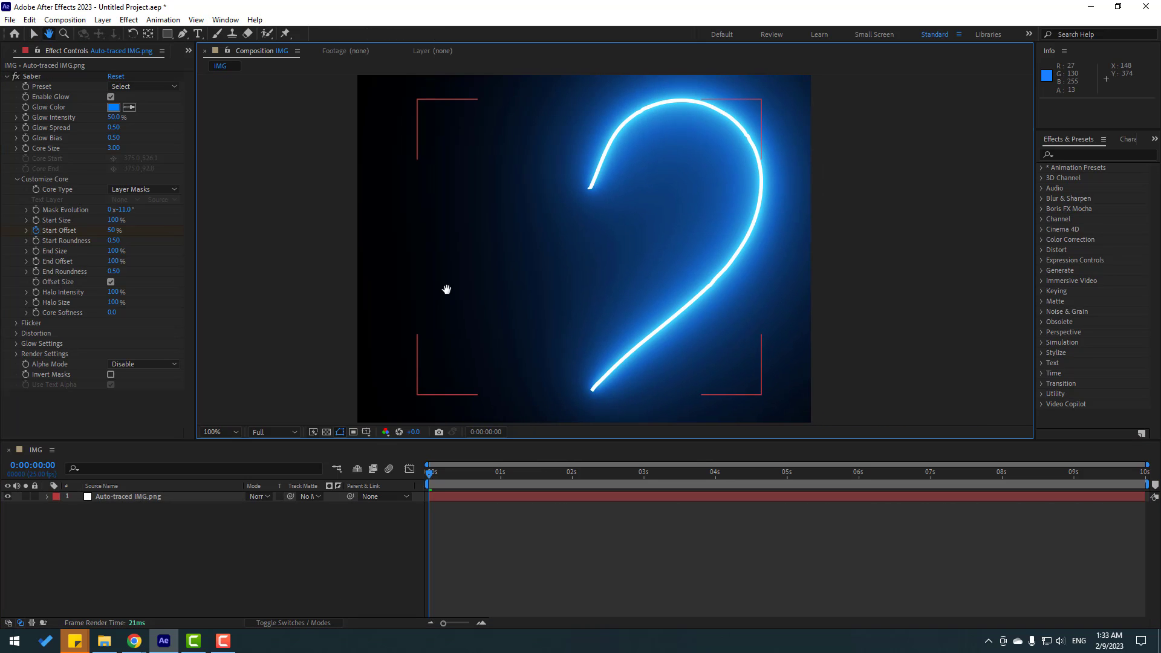
- Set Saber's Start Offset to 100% at 0s, hiding the glow
click(131, 501)
key(u)
key(ctrl+z)
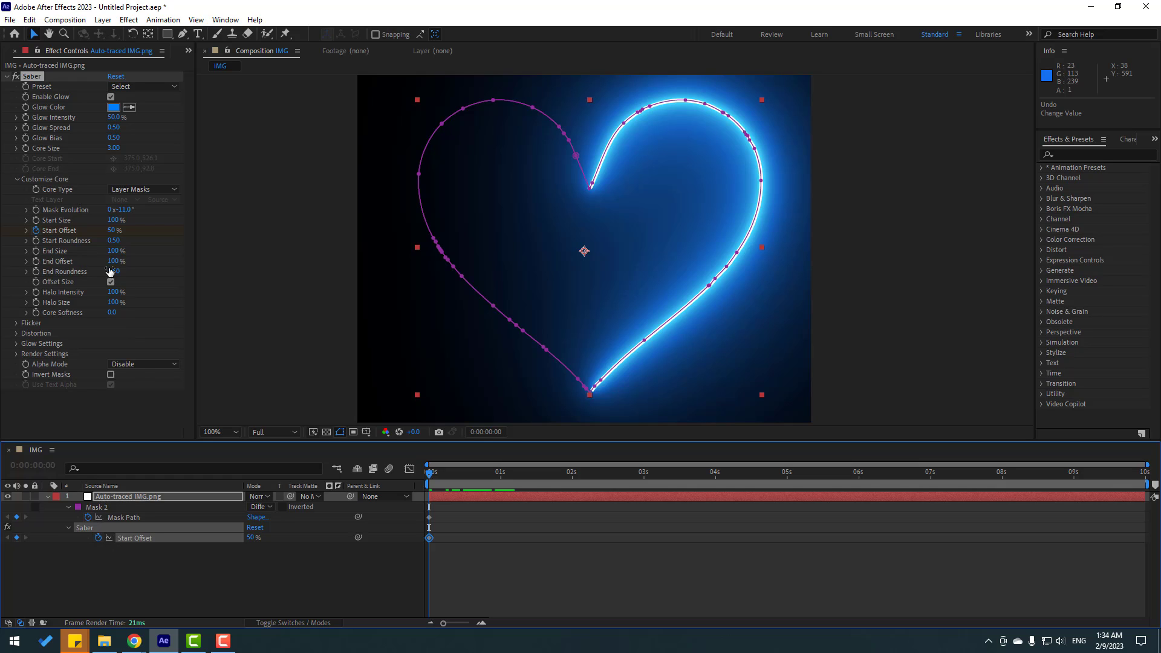
drag(110, 235, 123, 240)
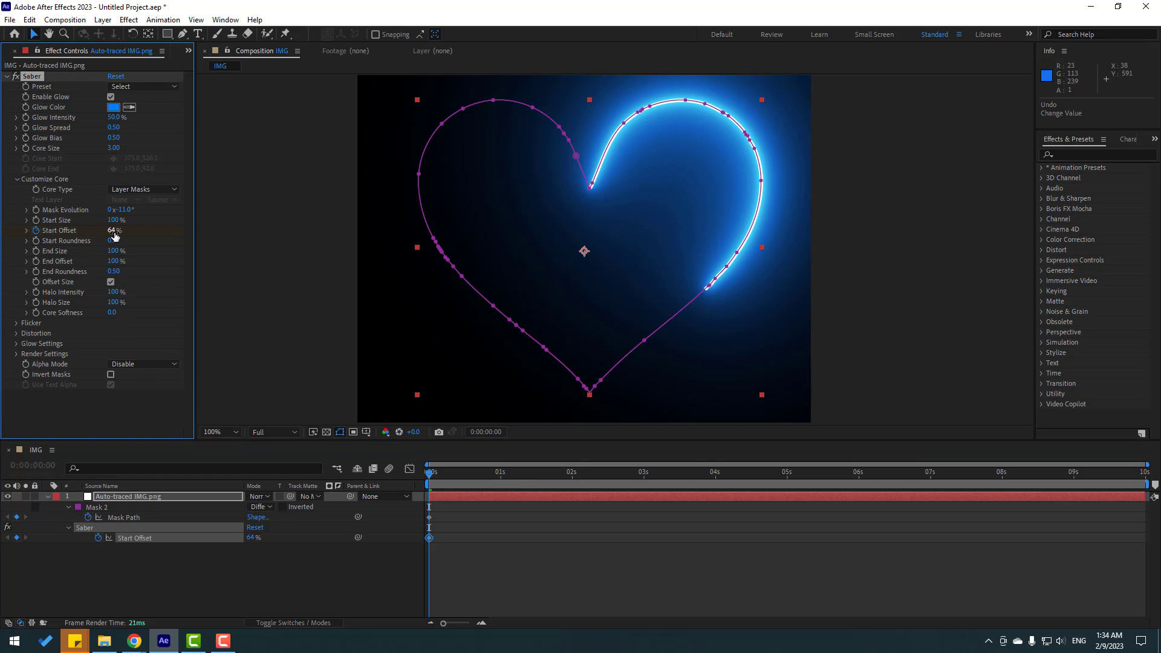
click(126, 237)
text(100)
key(Return)
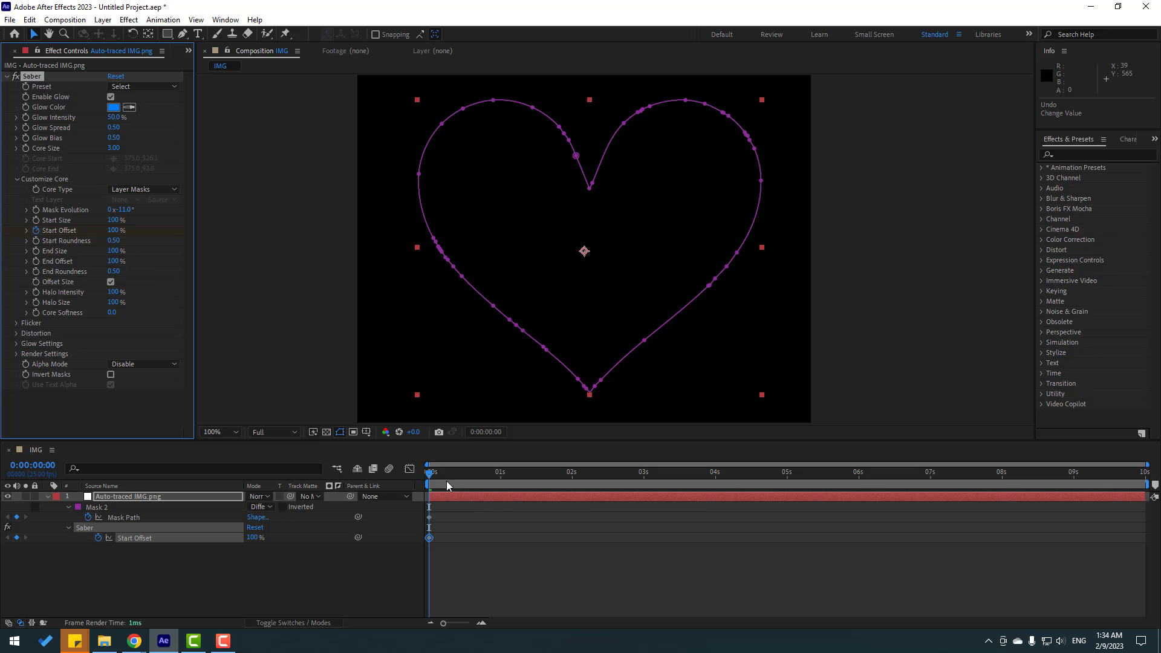
- At the 1 second mark, set Start Offset to 0% to reveal the full glow
drag(480, 476, 500, 476)
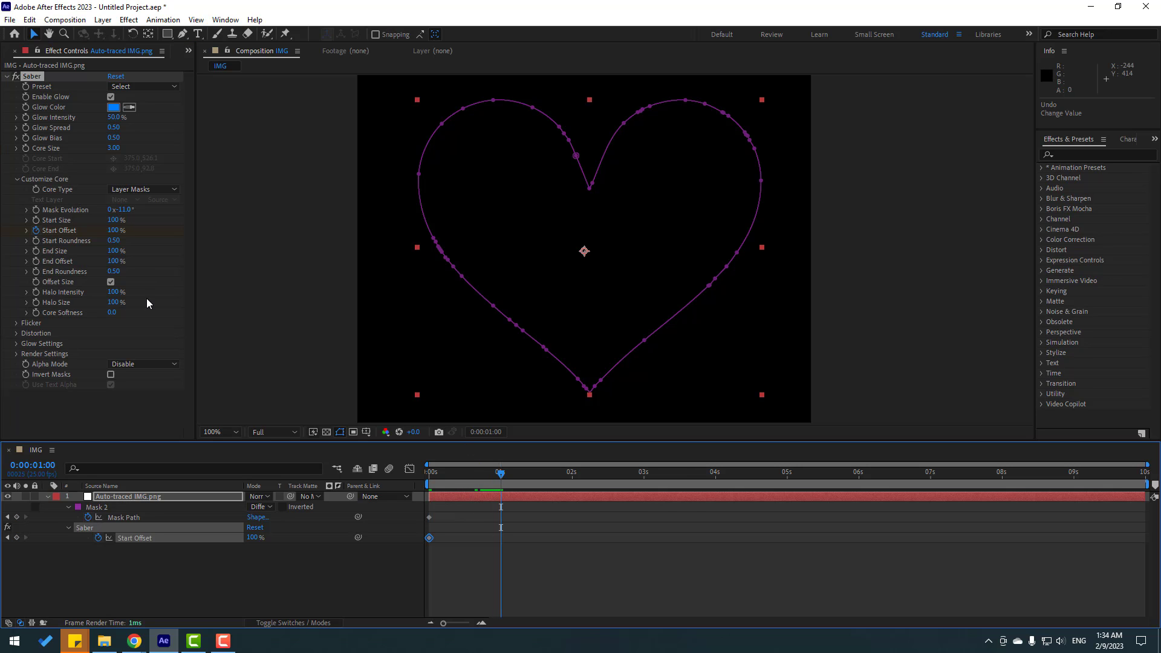
click(109, 230)
text(0)
key(Return)
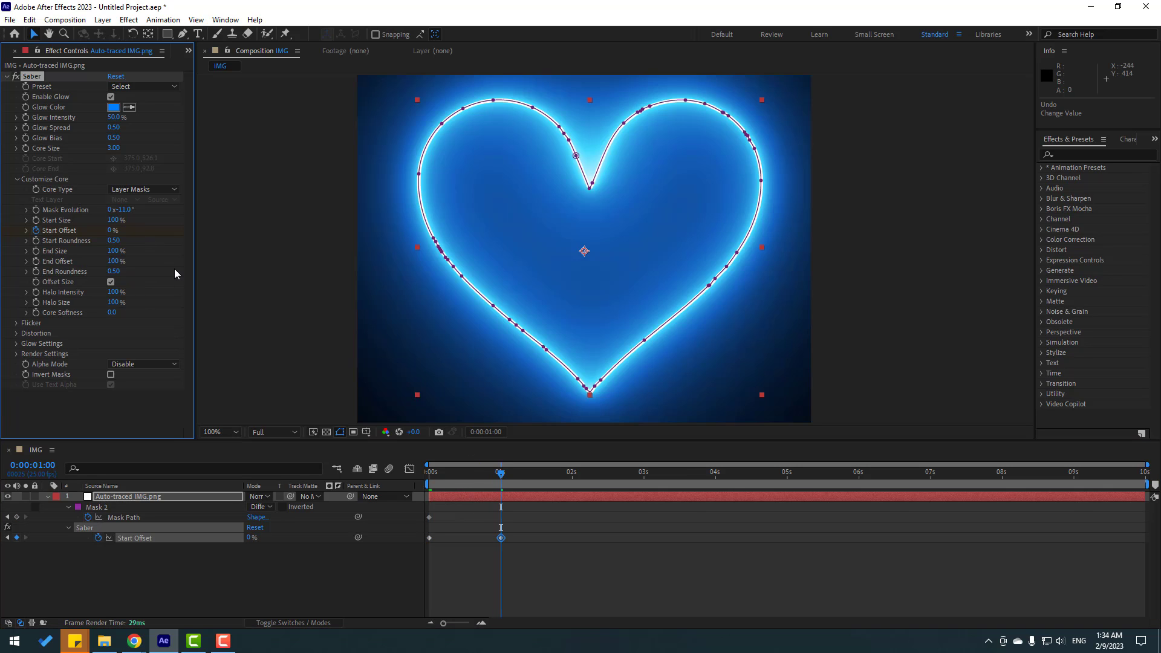
- Apply Easy Ease to both Start Offset keyframes and preview the draw-on
drag(523, 540, 428, 546)
right_click(429, 538)
mouse_move(472, 530)
click(611, 447)
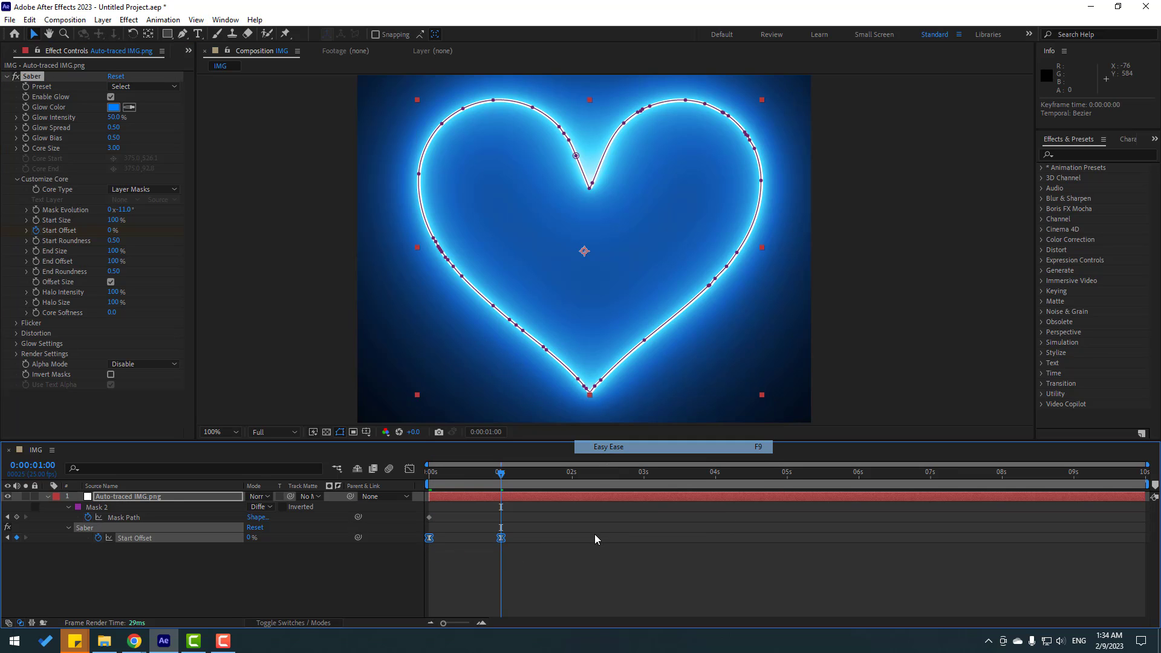
key(space)
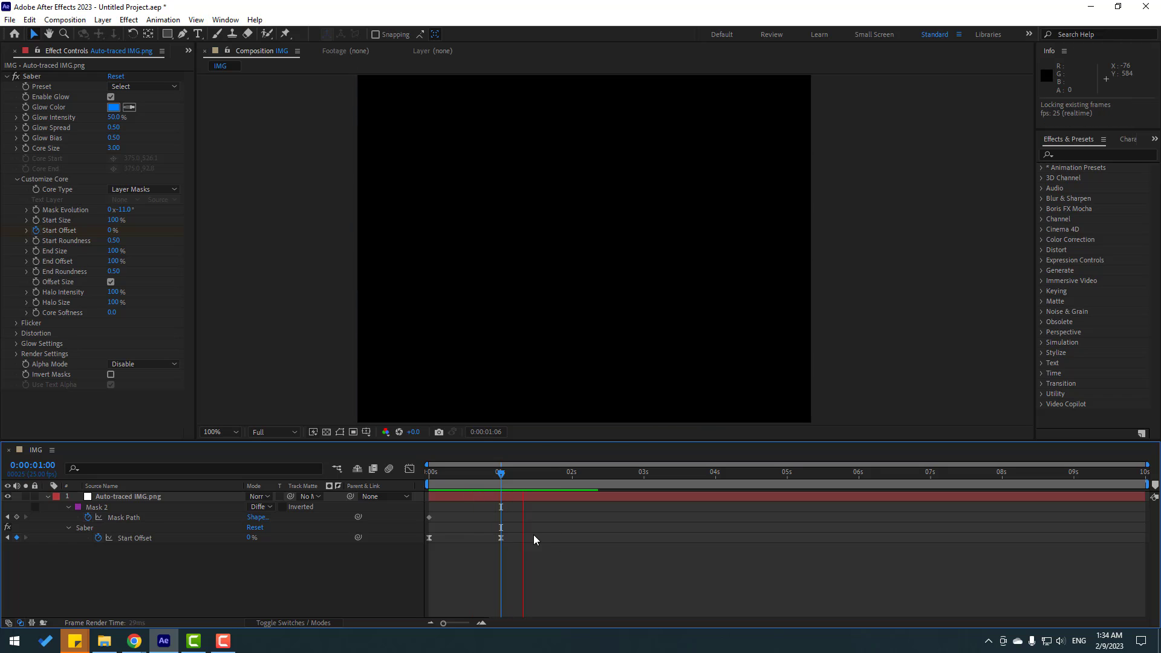
- Keyframe End Offset from 100% at frame 10 to 0% at 1:05
key(space)
drag(448, 472, 458, 474)
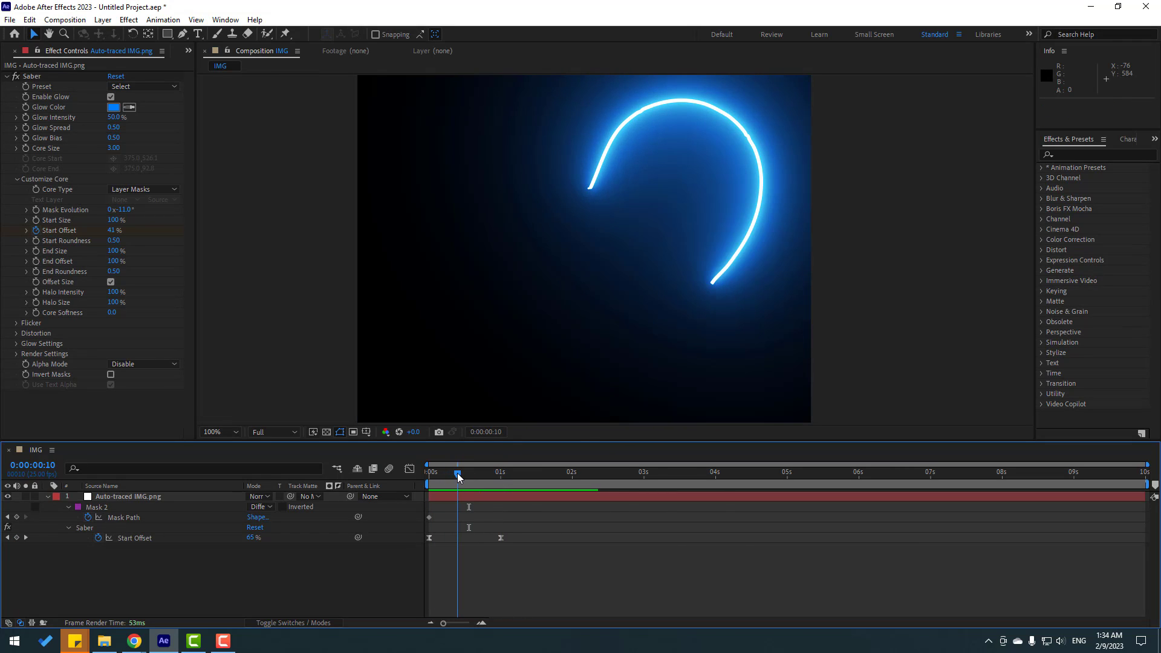
click(36, 262)
drag(486, 473, 516, 475)
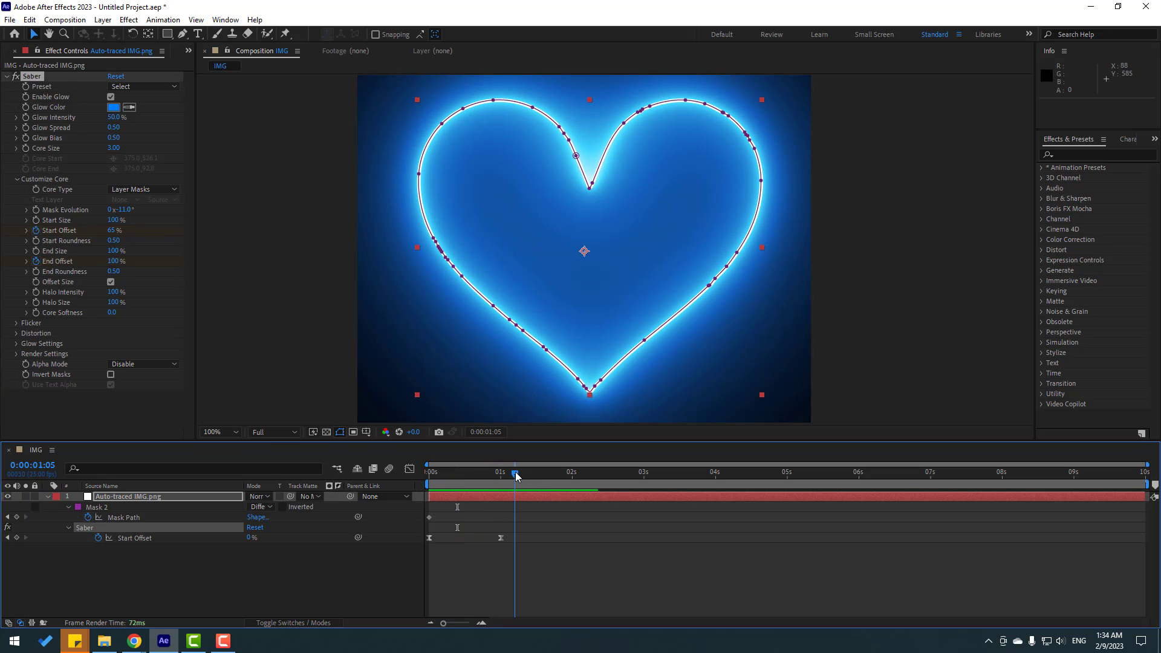
click(113, 261)
text(0)
key(Return)
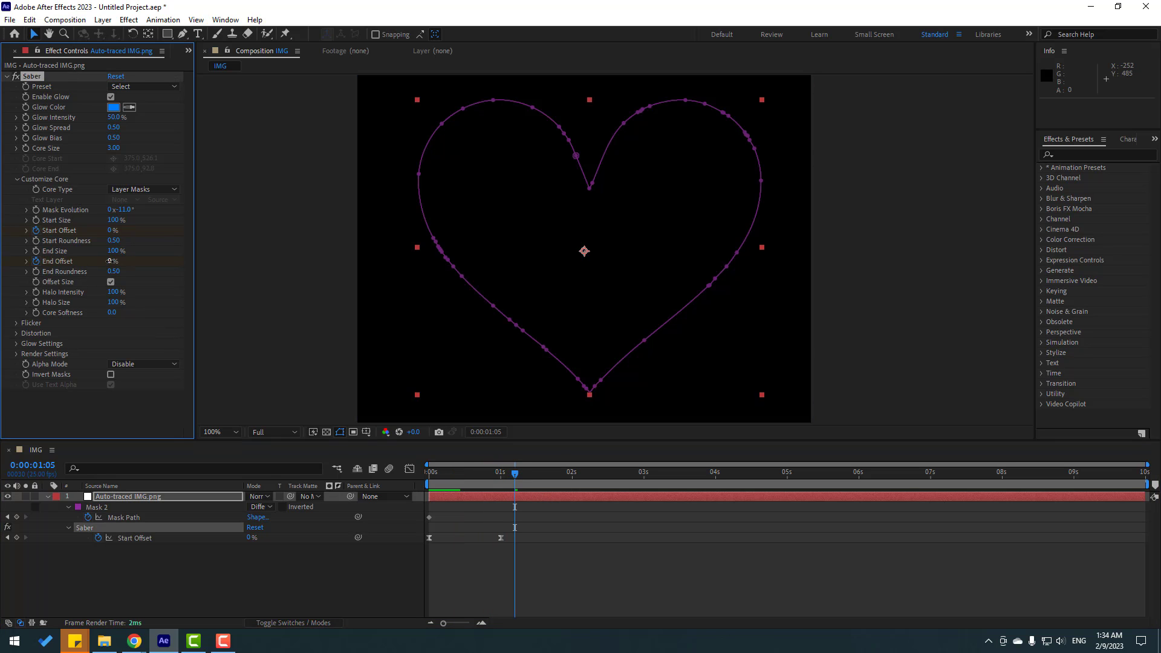
- Nudge the End Offset keyframes, apply Easy Ease to them, and preview the chasing streak
click(473, 544)
key(u)
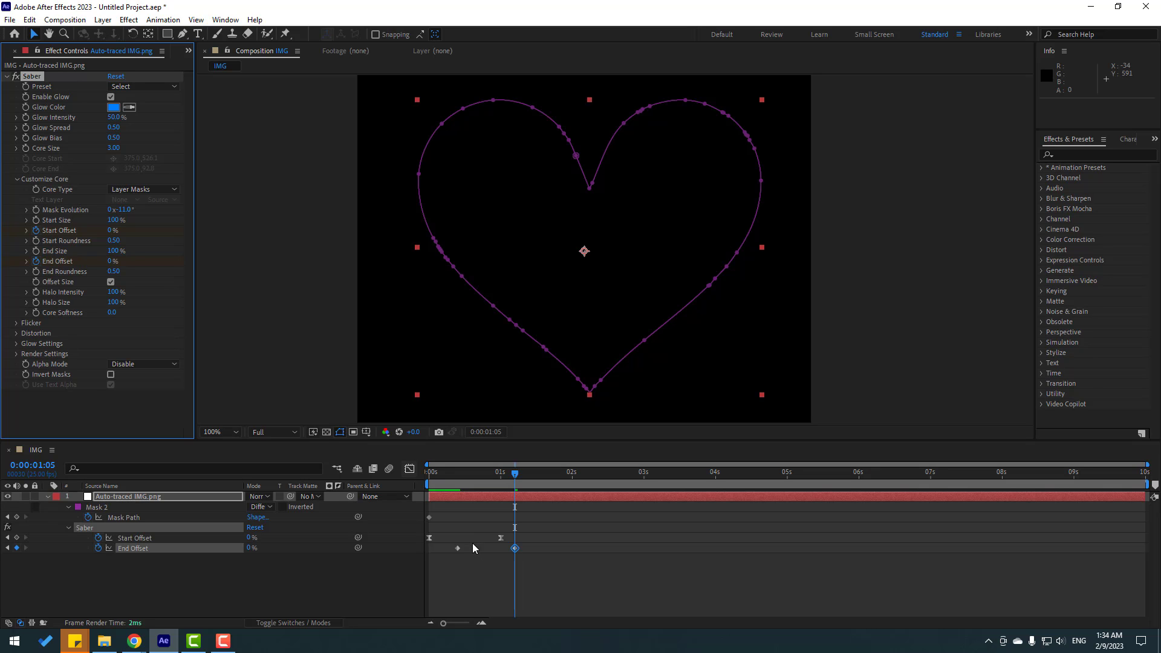
click(517, 559)
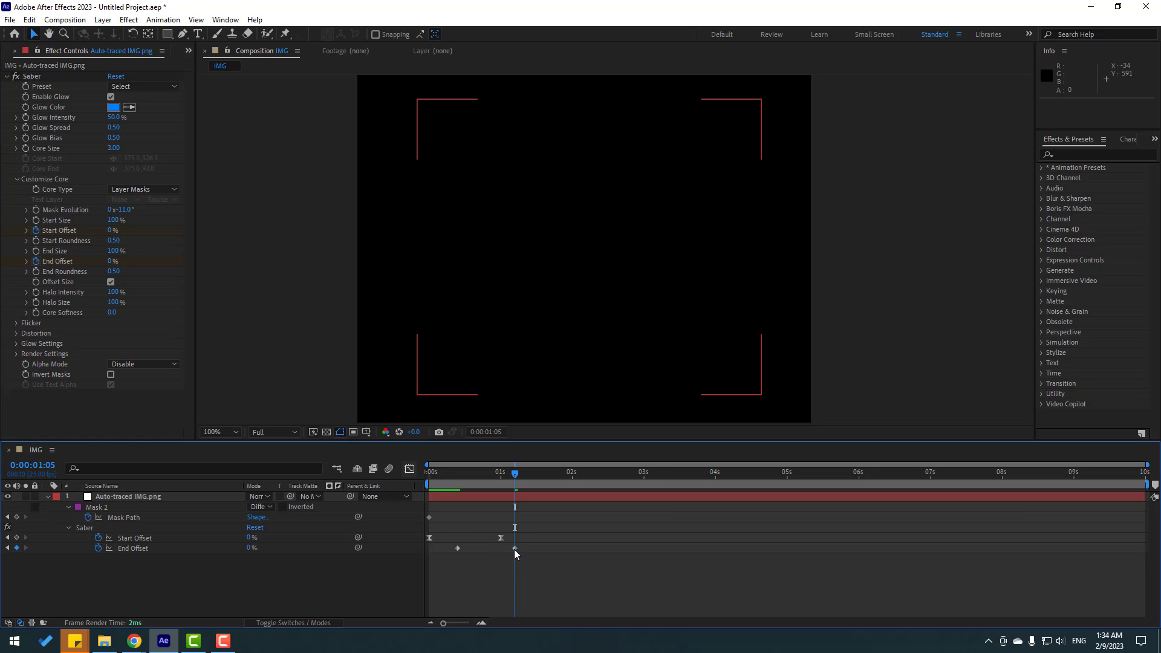
drag(514, 549, 459, 552)
right_click(458, 549)
mouse_move(544, 539)
click(634, 460)
click(593, 580)
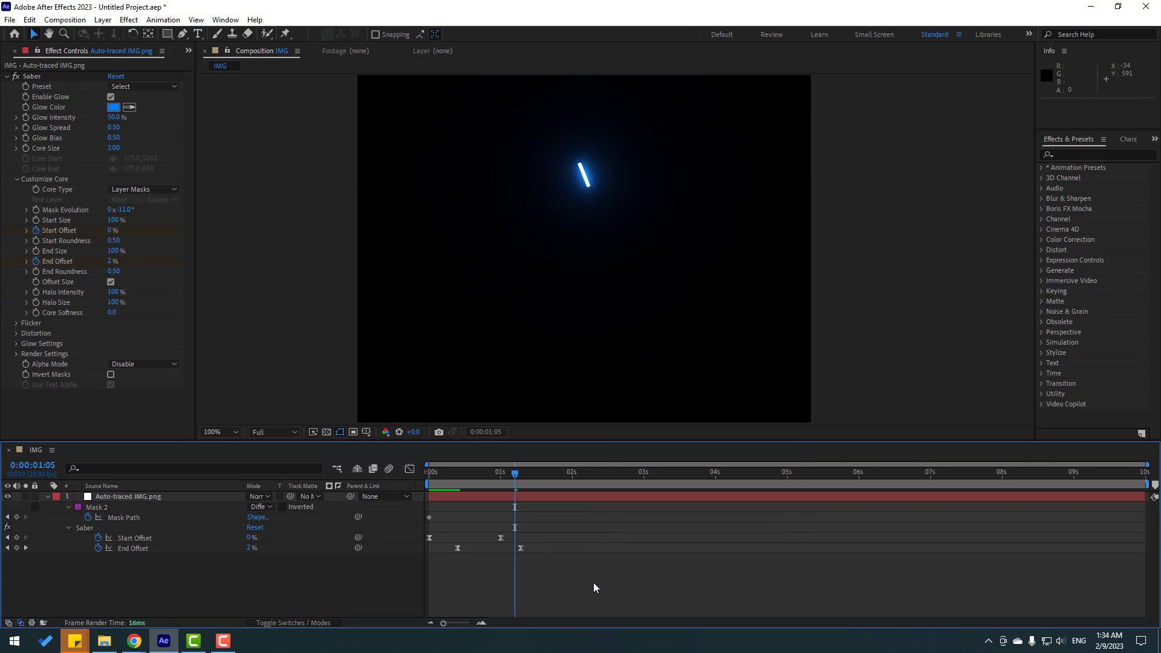
key(space)
key(space)
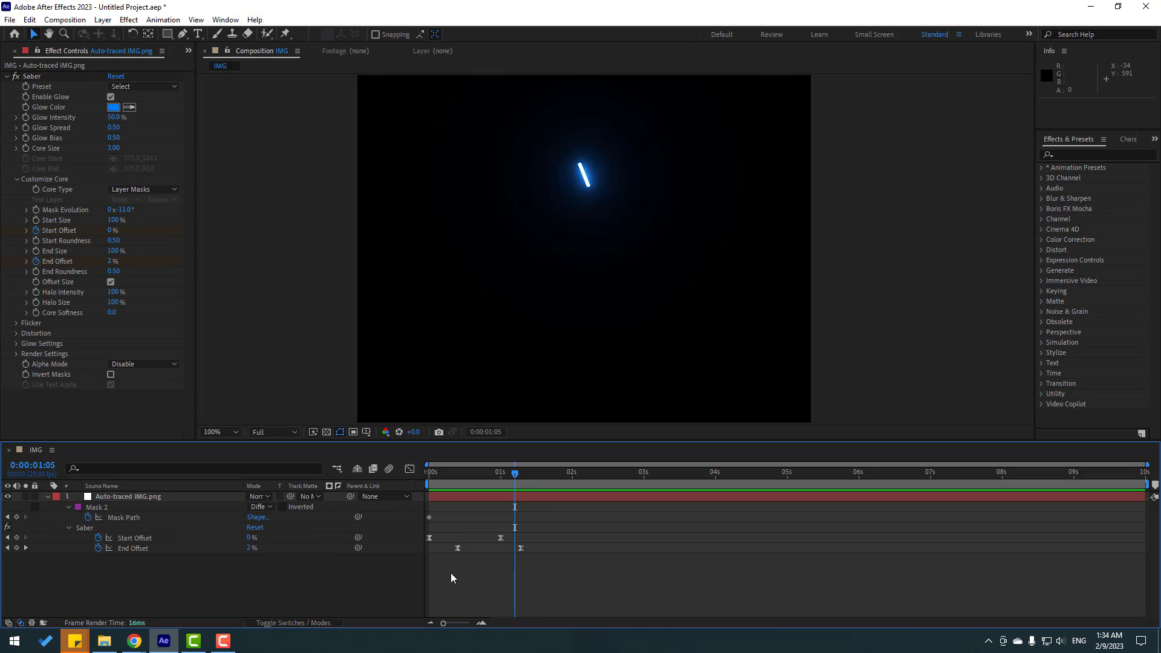
drag(455, 549, 410, 556)
key(space)
key(space)
- In the Graph Editor, drag the offset keyframes' influence handles outward for sharper eases, then preview
click(478, 546)
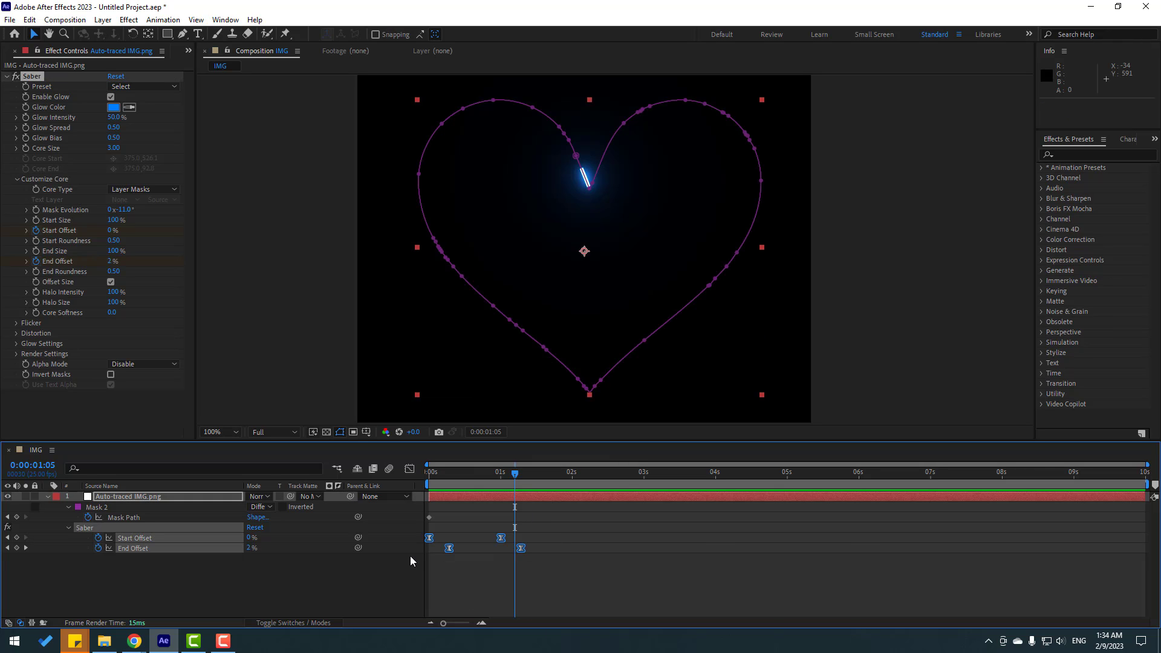
click(410, 469)
key(ctrl+a)
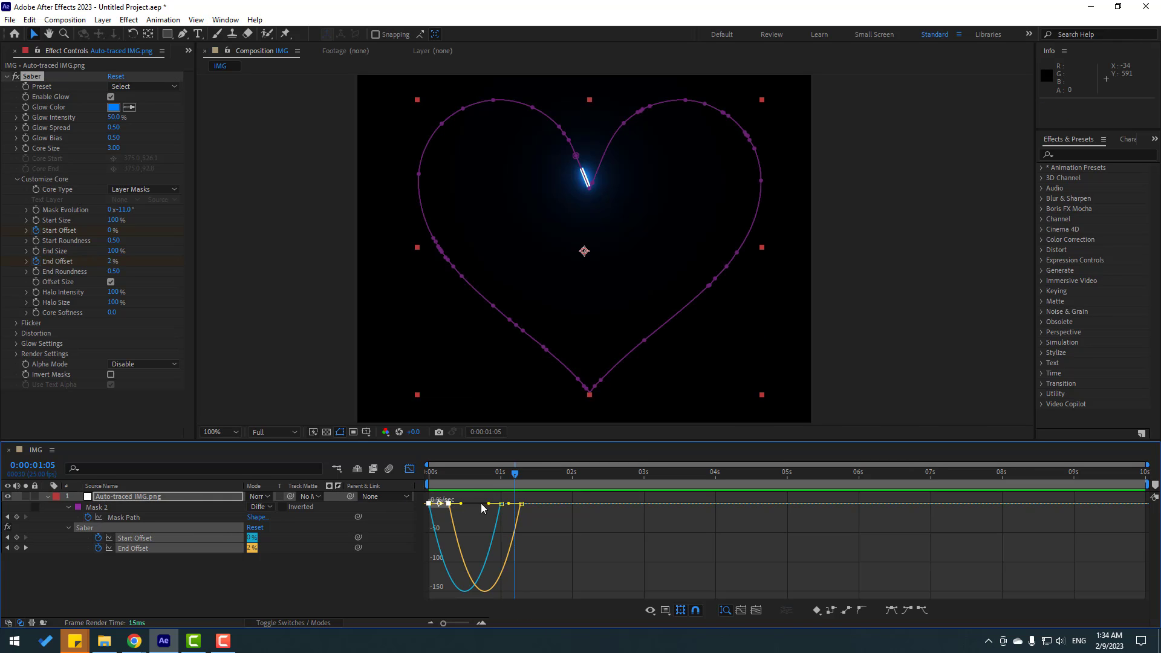
drag(464, 505, 485, 504)
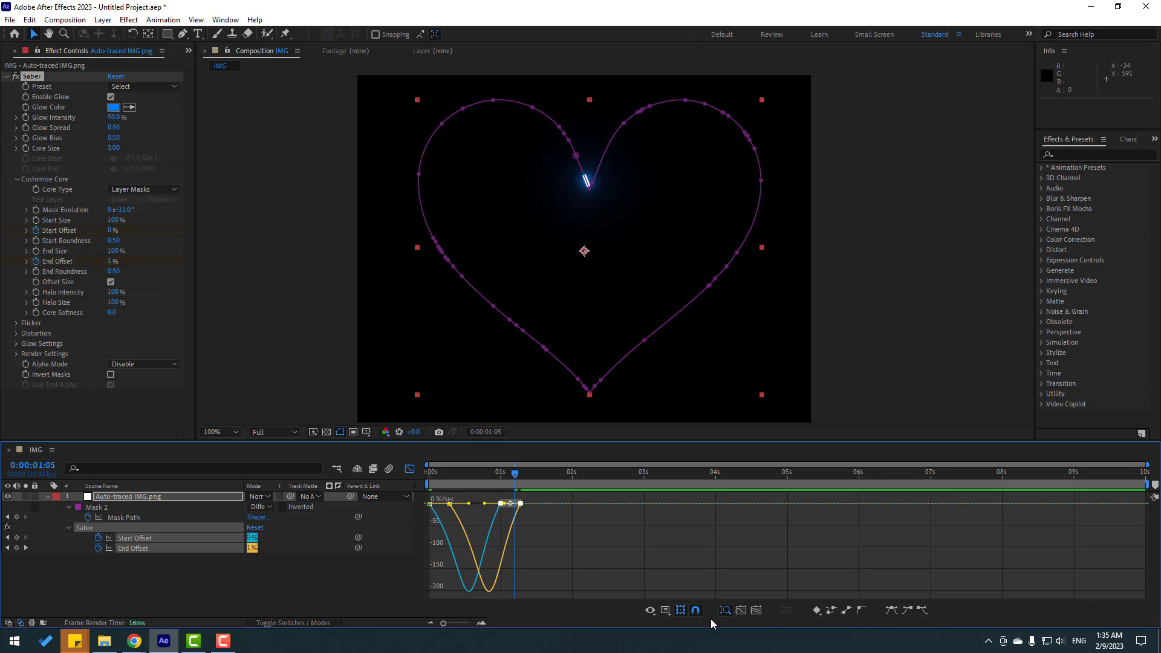
click(665, 610)
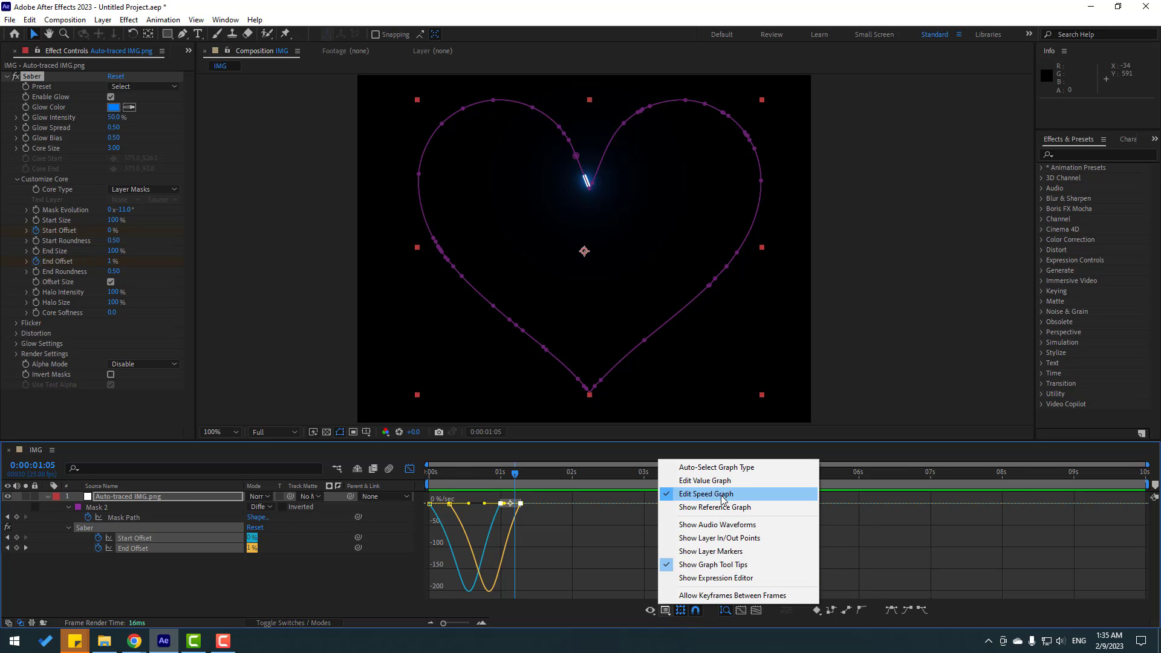
click(680, 494)
key(space)
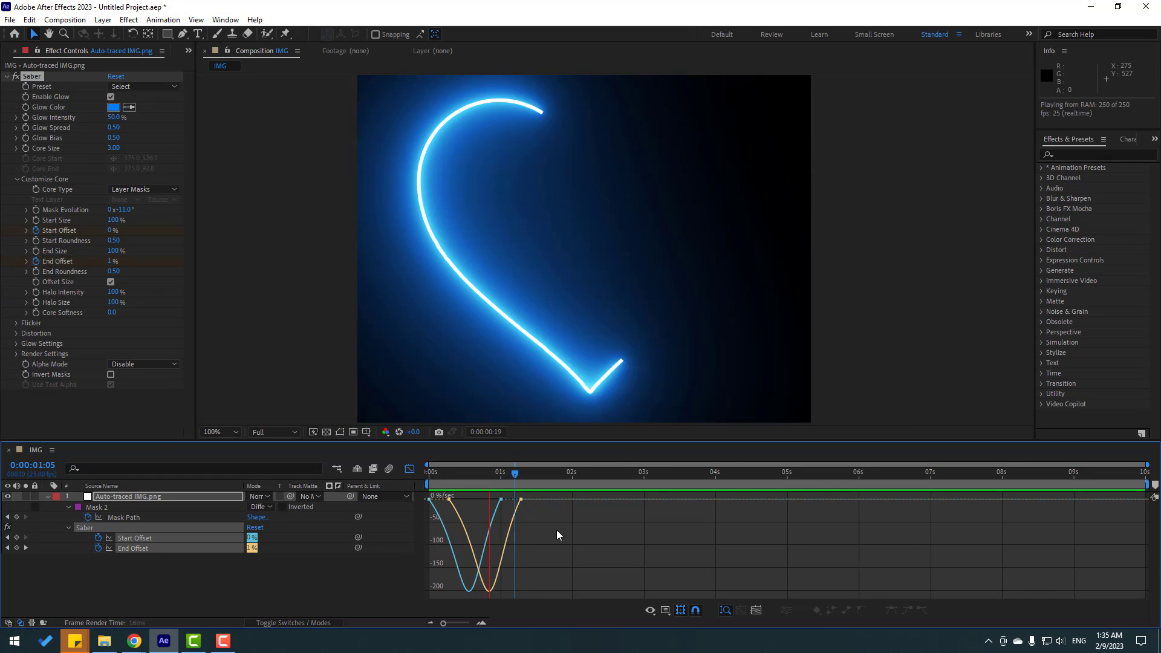
key(space)
- Duplicate the heart layer, name the copy Normal, move it beneath the original and hide it
click(409, 468)
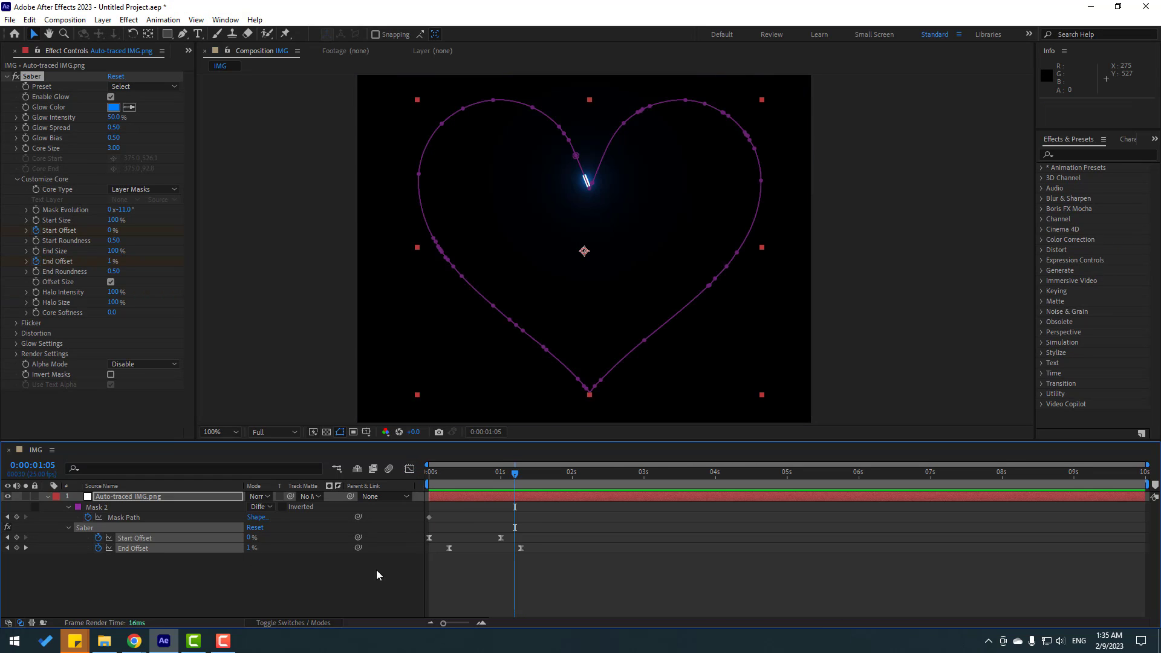
click(47, 497)
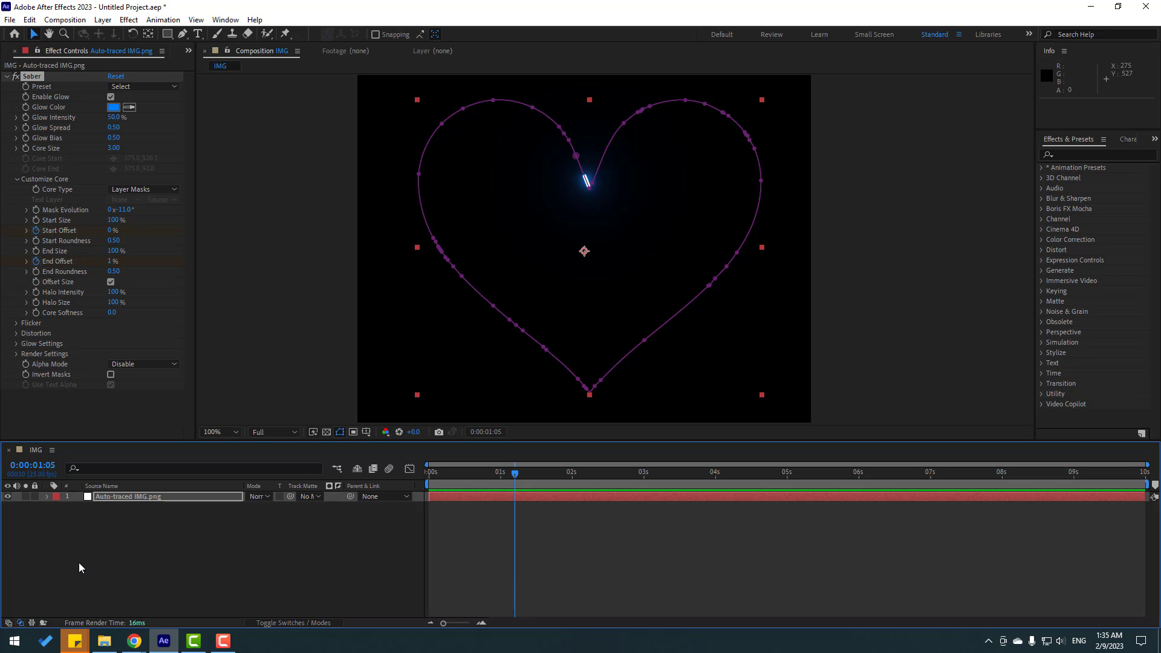
click(79, 562)
click(131, 498)
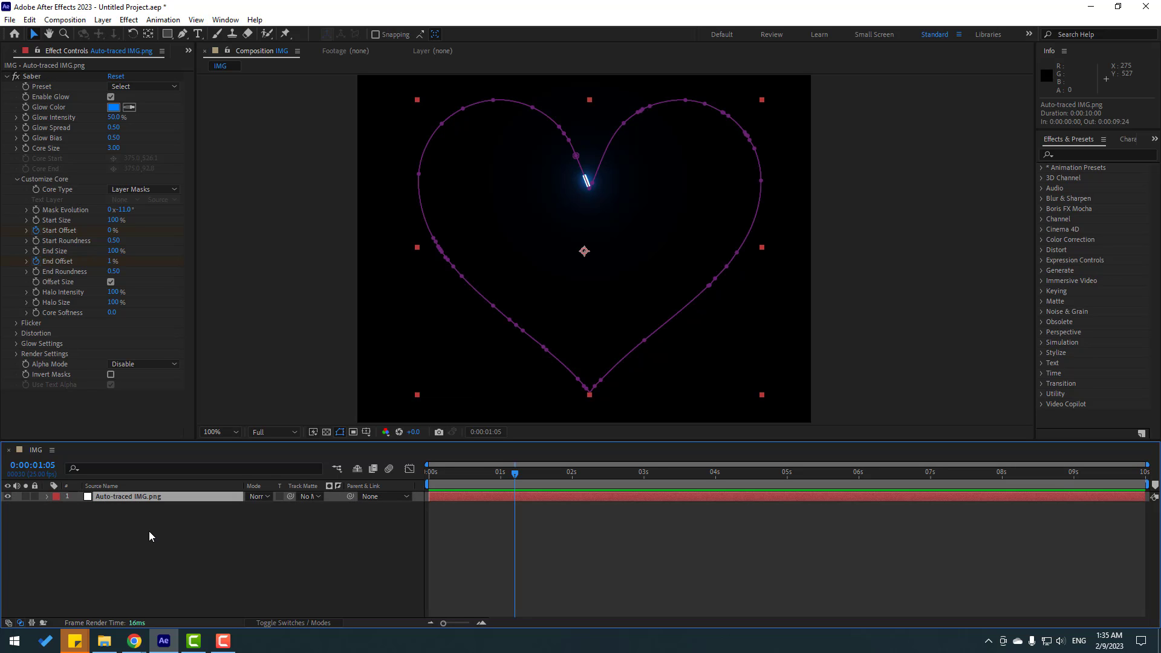
key(ctrl+d)
key(Return)
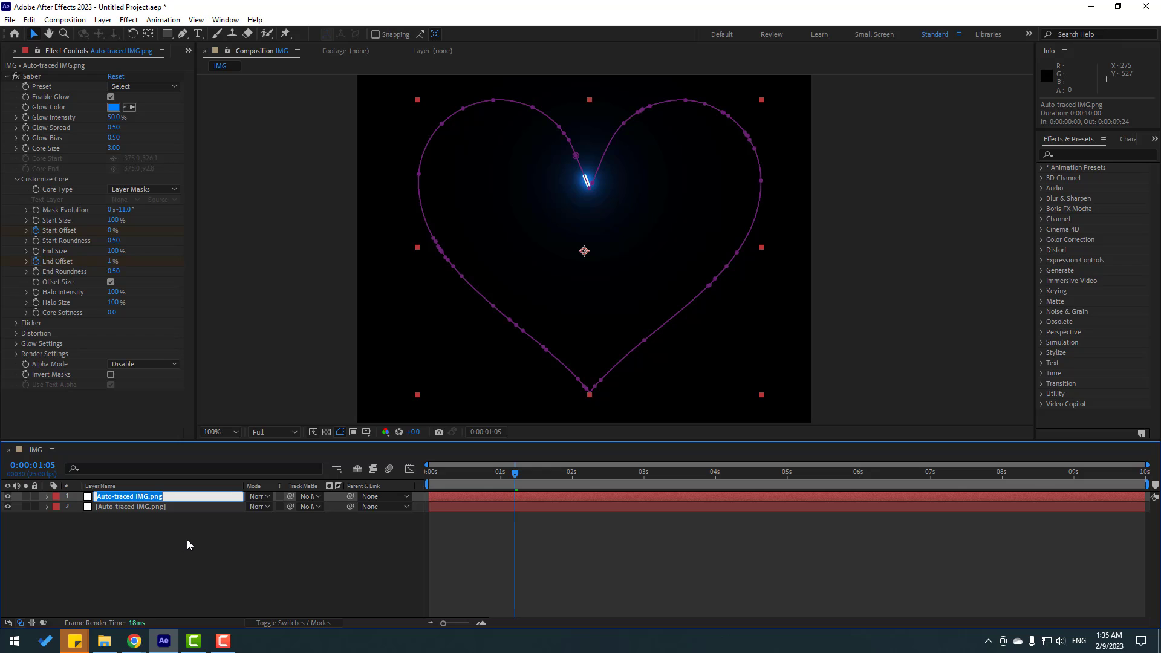
text(Normal)
key(Return)
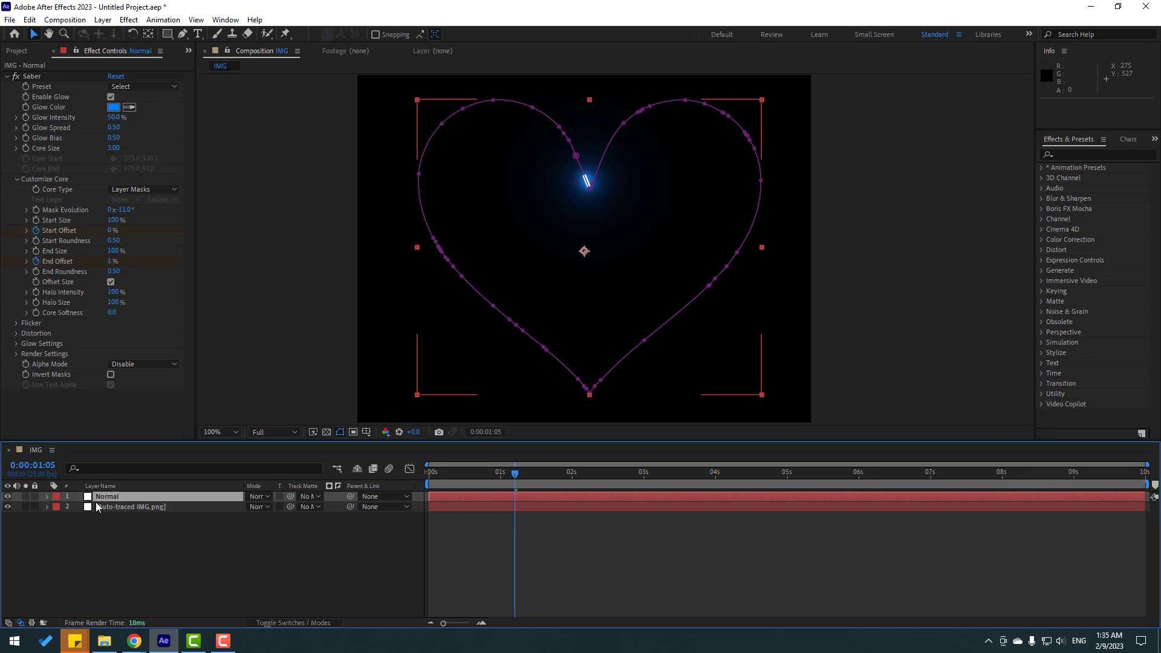
mouse_move(109, 497)
mouse_down()
mouse_move(118, 515)
mouse_move(109, 518)
mouse_up()
click(62, 579)
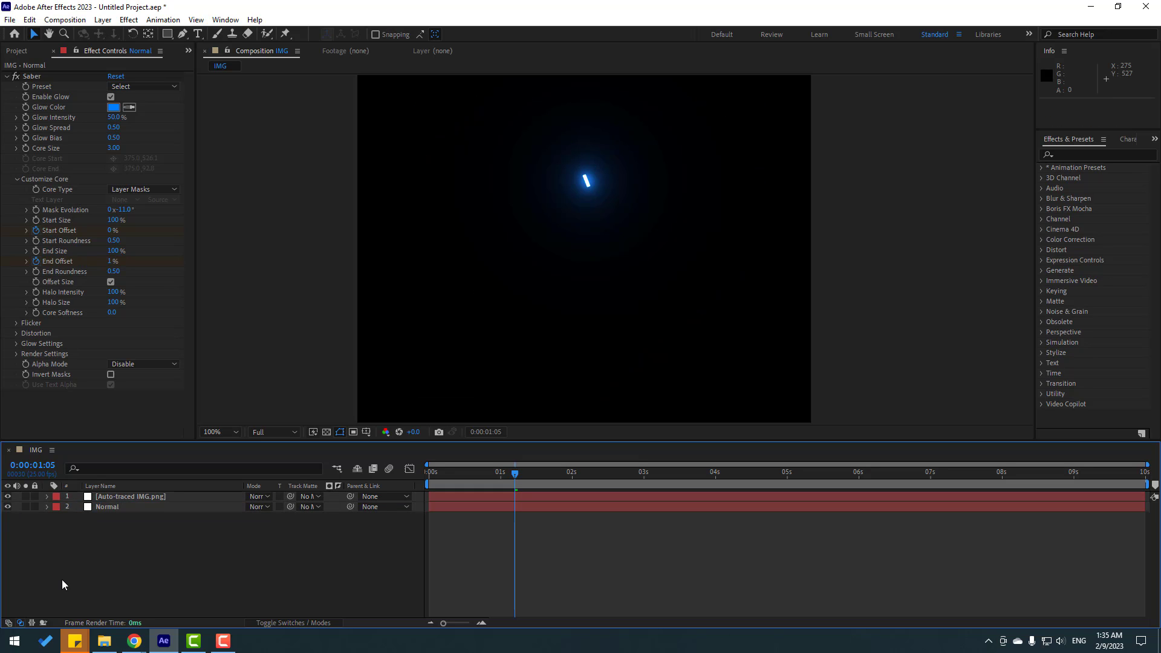
click(8, 506)
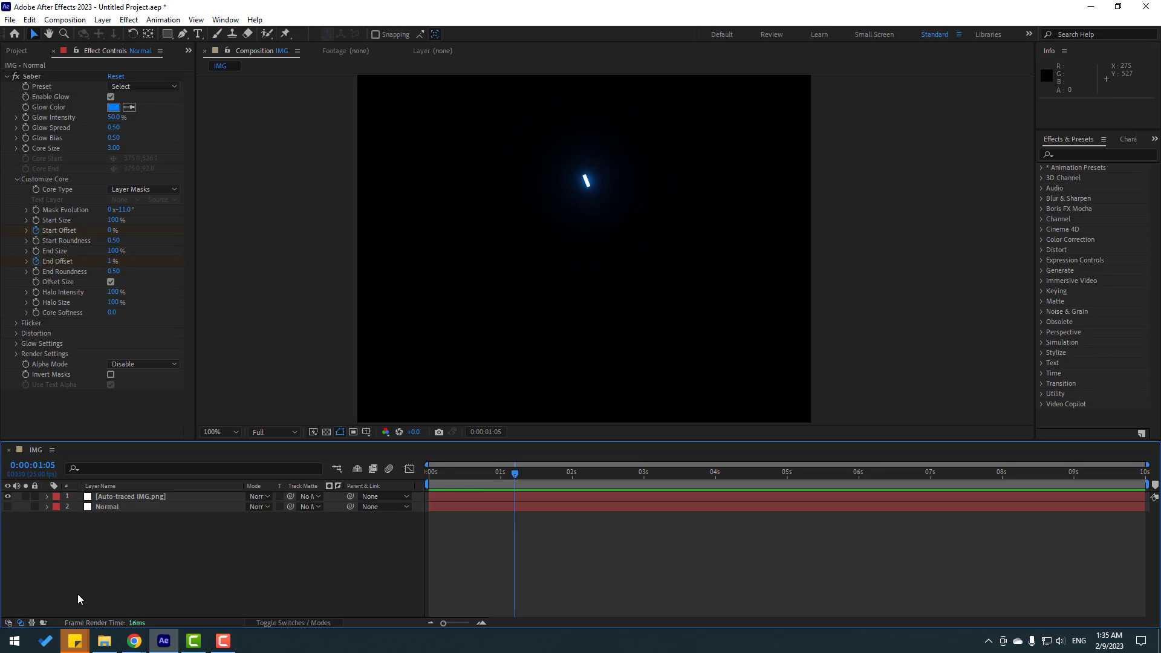
- Rename the traced heart layer to Blue
click(120, 495)
key(Return)
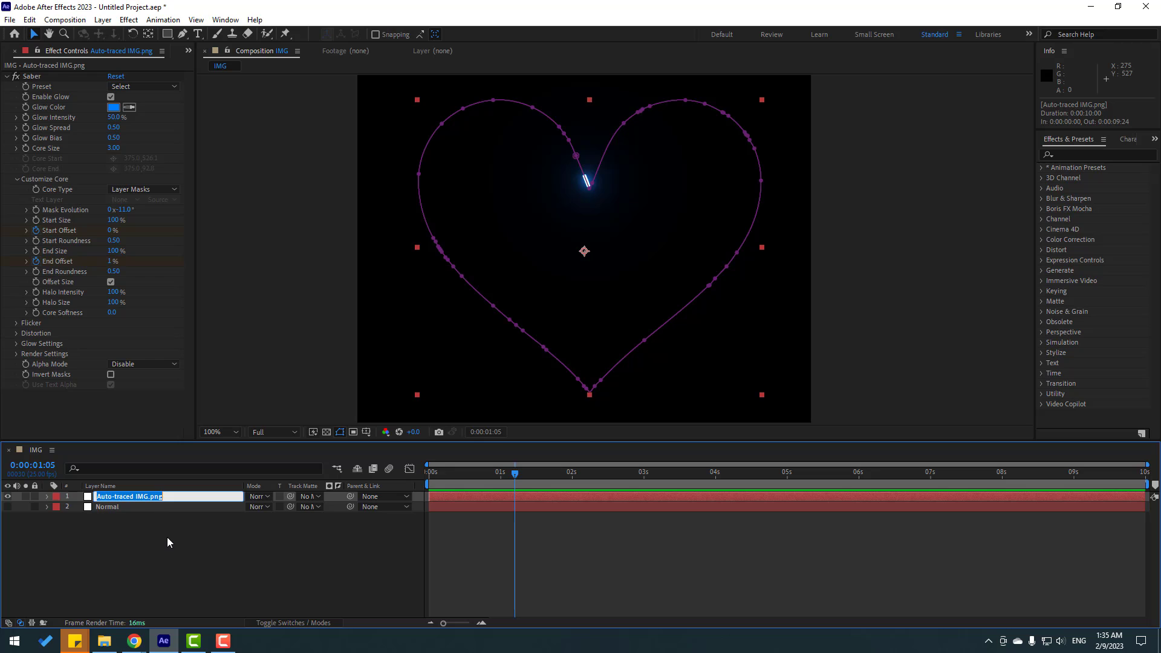
text(Blue)
key(Return)
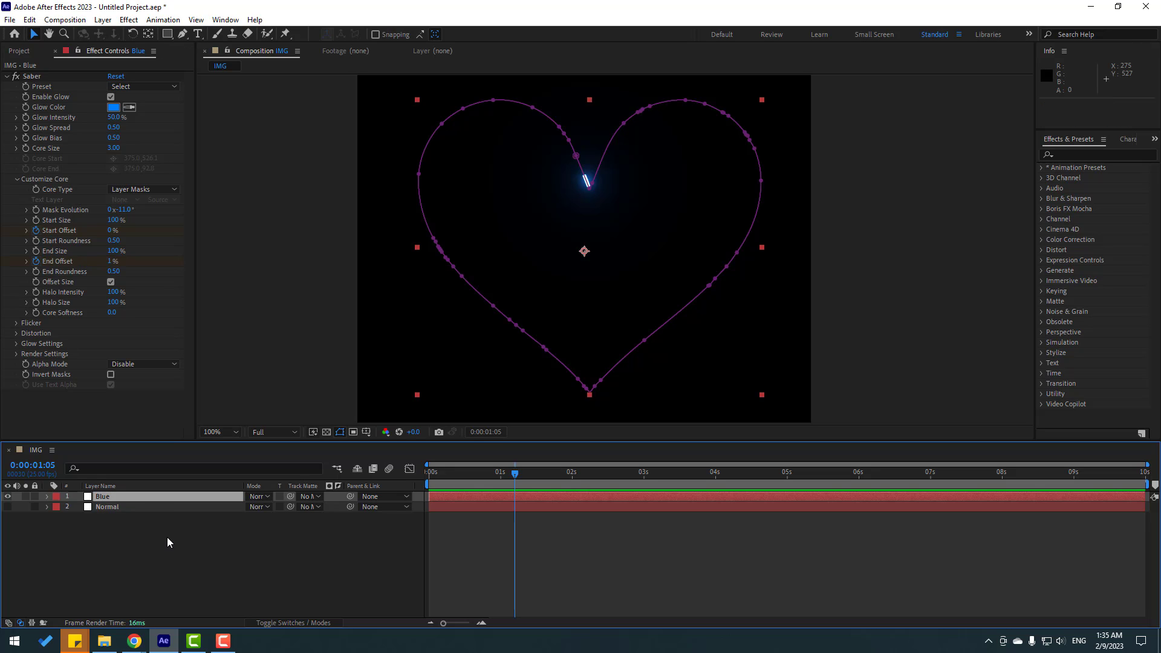
- Duplicate Blue, delay the copy 8 frames, name it Red and make its Saber glow red
key(ctrl+d)
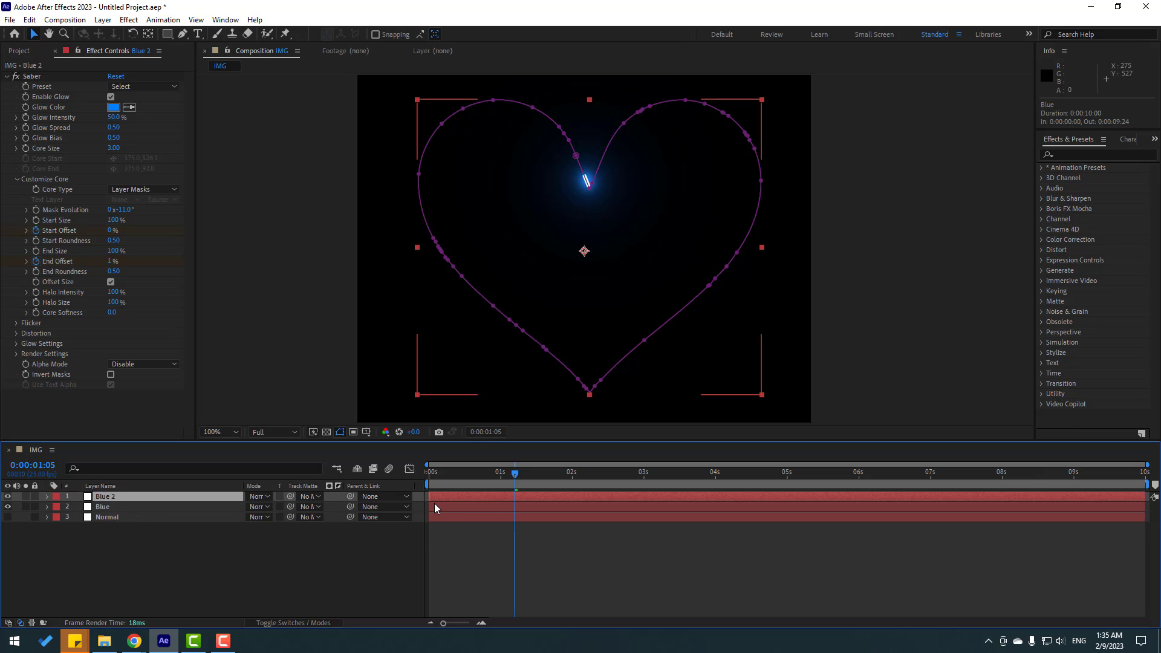
drag(444, 503, 465, 505)
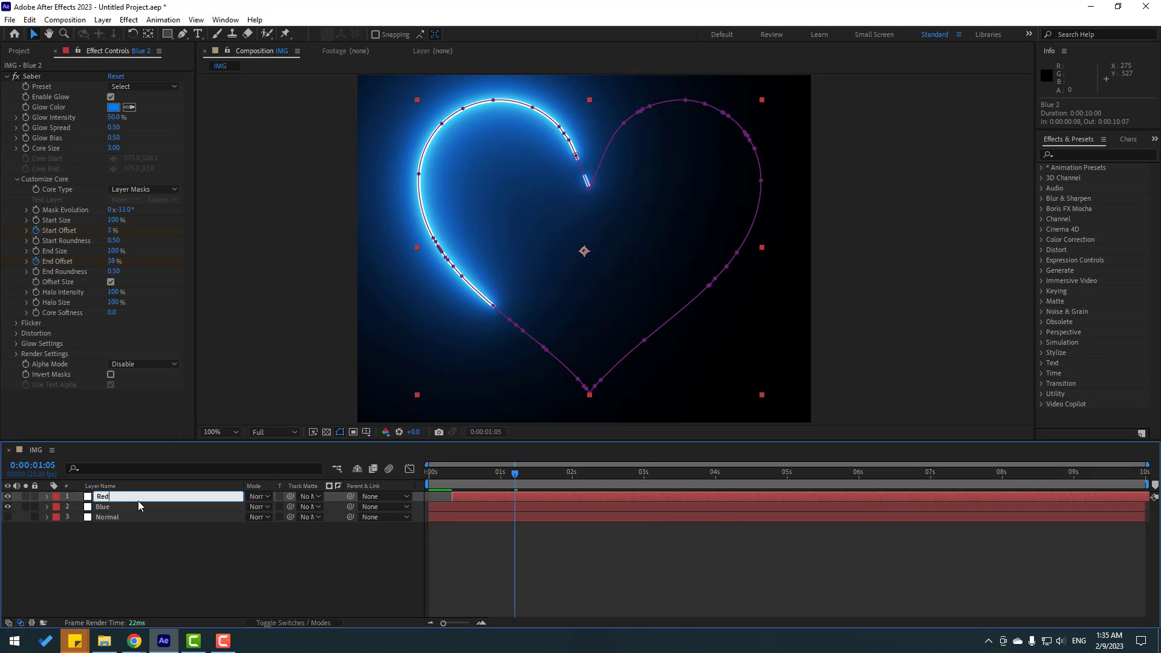
key(Return)
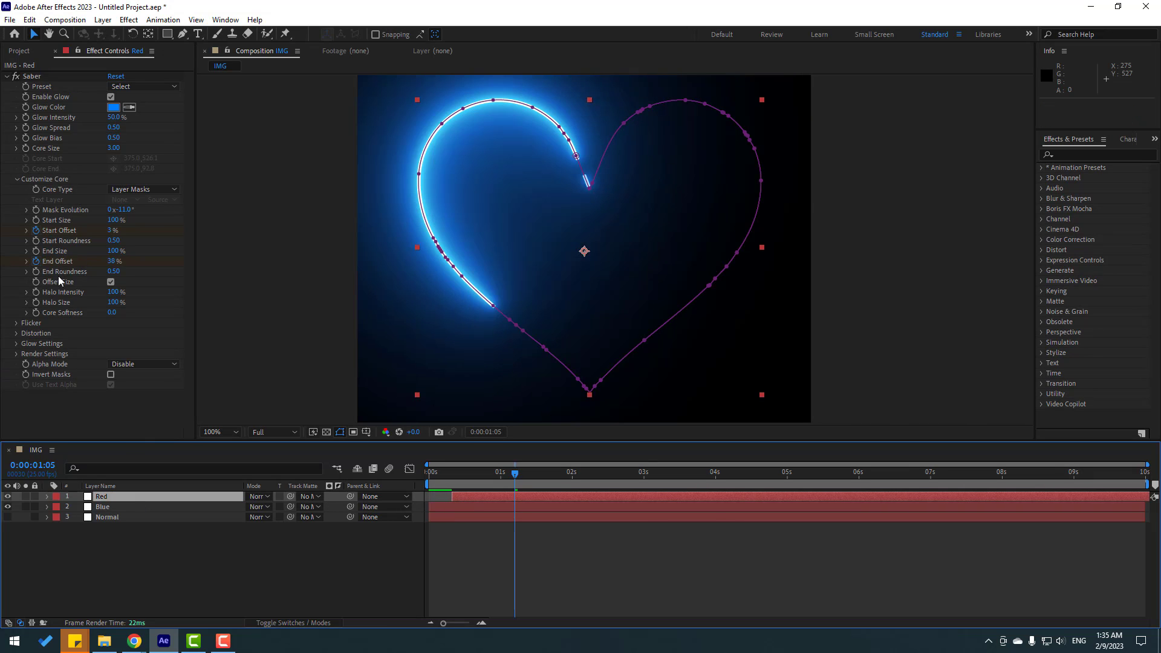
click(113, 107)
drag(599, 436, 599, 405)
click(696, 406)
- Preview the animation from frame 10 to check the red trail following the blue
click(526, 580)
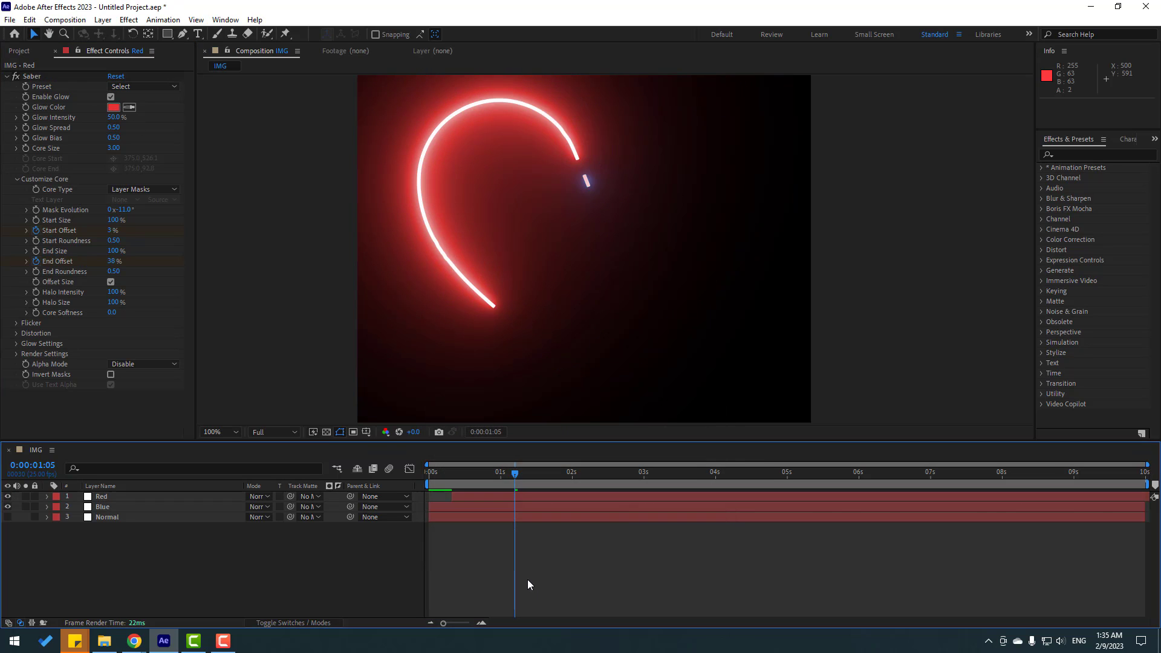
key(space)
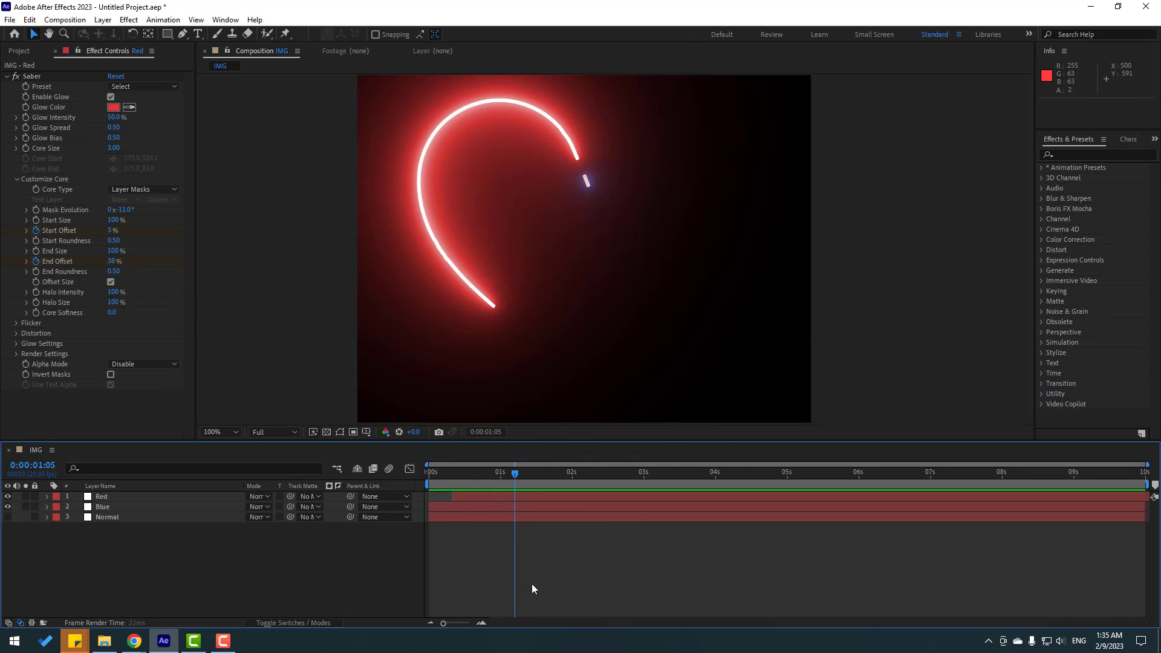
key(space)
drag(445, 474, 457, 473)
click(473, 497)
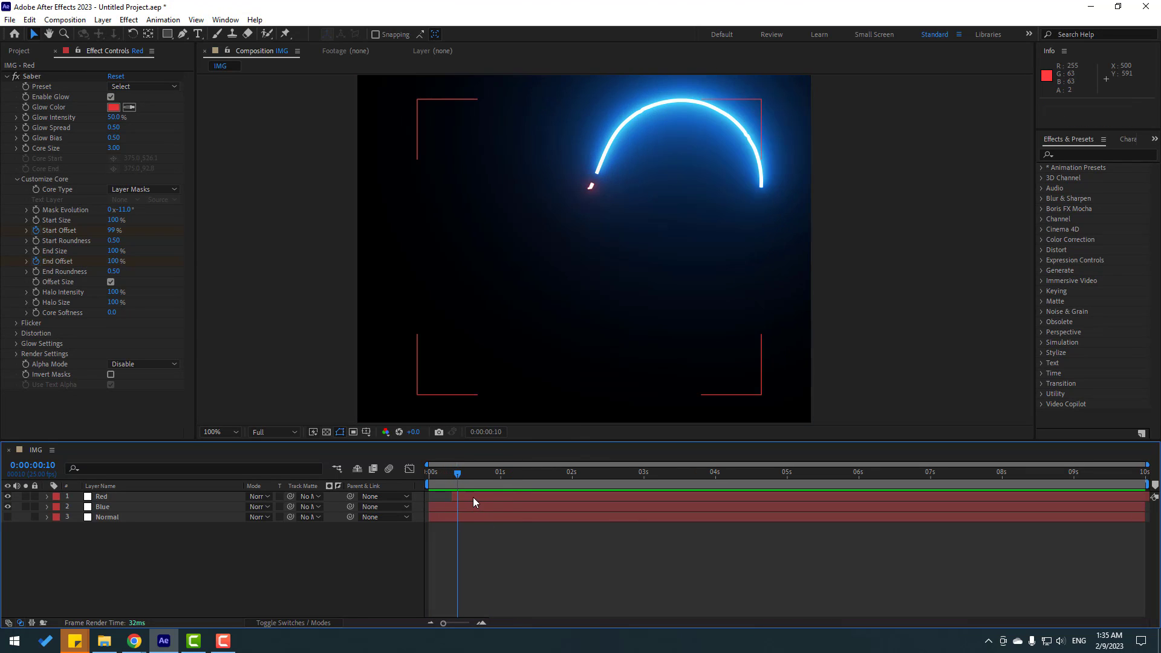
click(498, 548)
key(space)
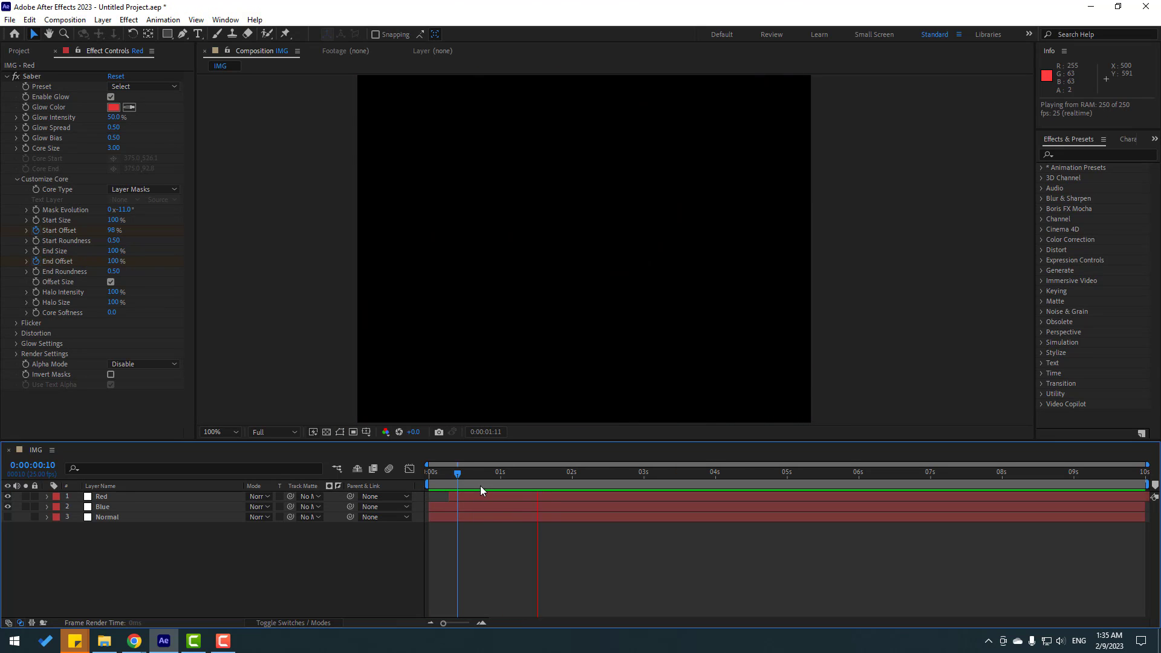
click(112, 495)
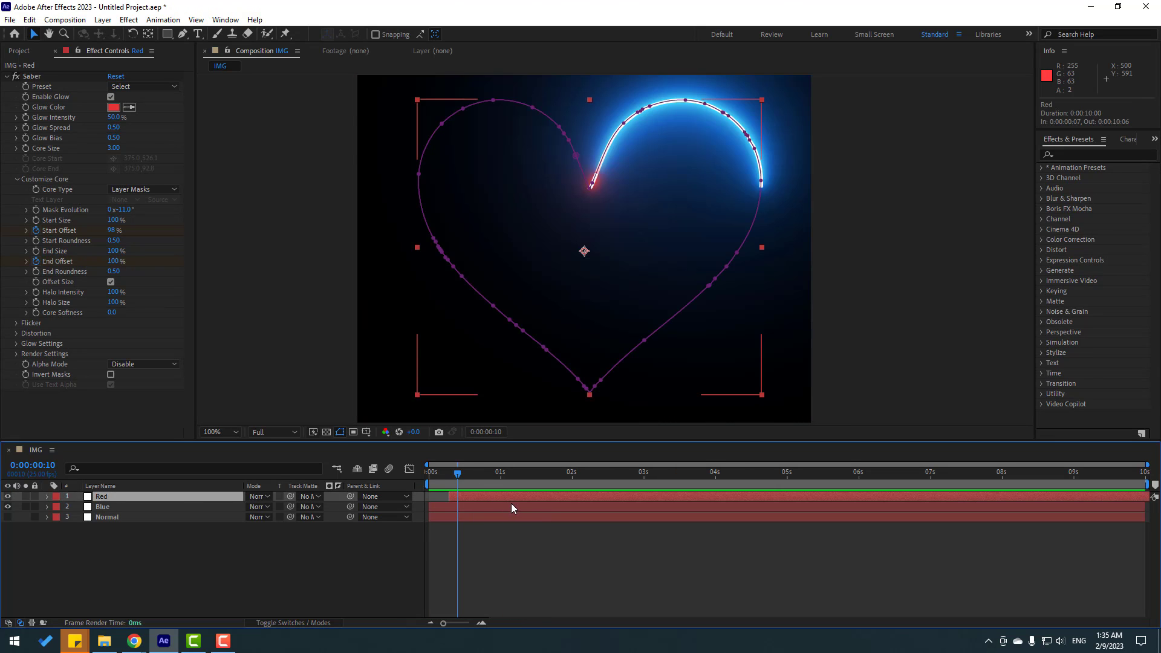
- Duplicate the Red layer as Red 2 and set its Saber glow colour to green
key(ctrl+d)
click(114, 108)
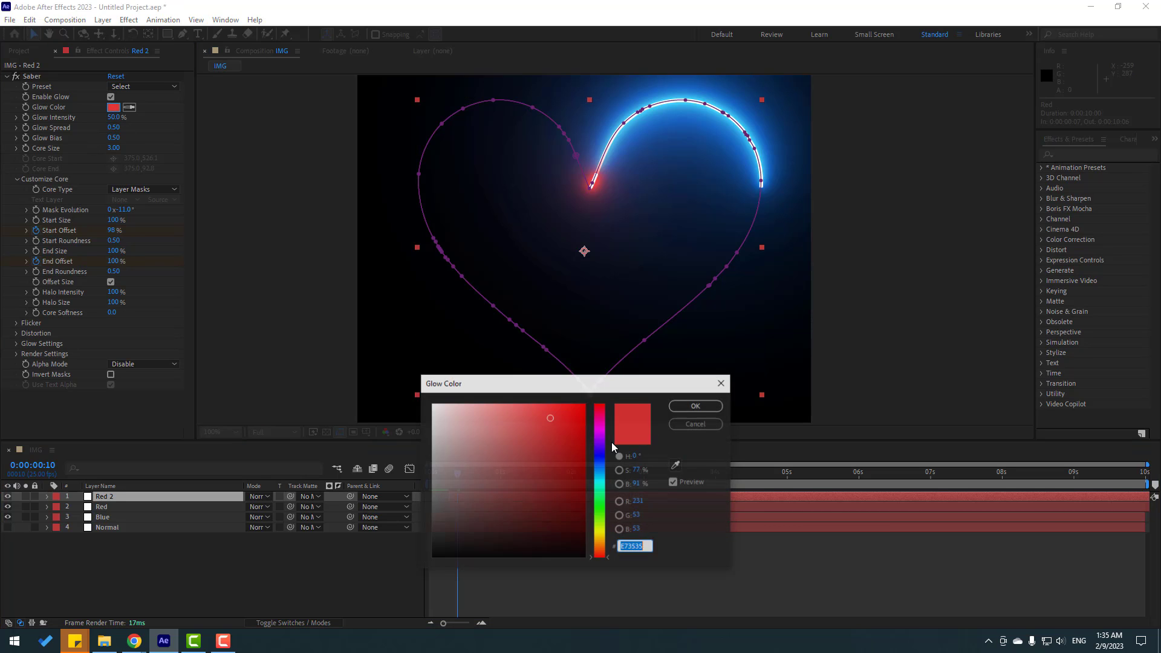
click(599, 511)
click(684, 409)
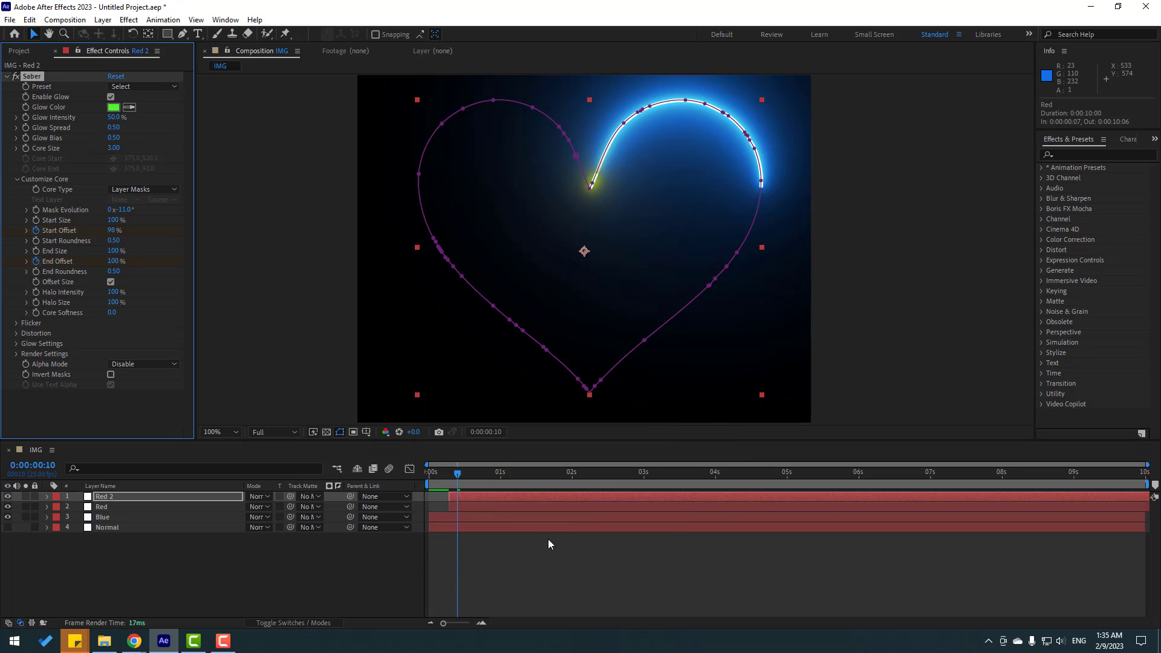
- Shift Red 2 to start about four frames after Red and preview the animation
mouse_move(491, 496)
mouse_down()
mouse_move(504, 496)
mouse_move(484, 477)
mouse_up()
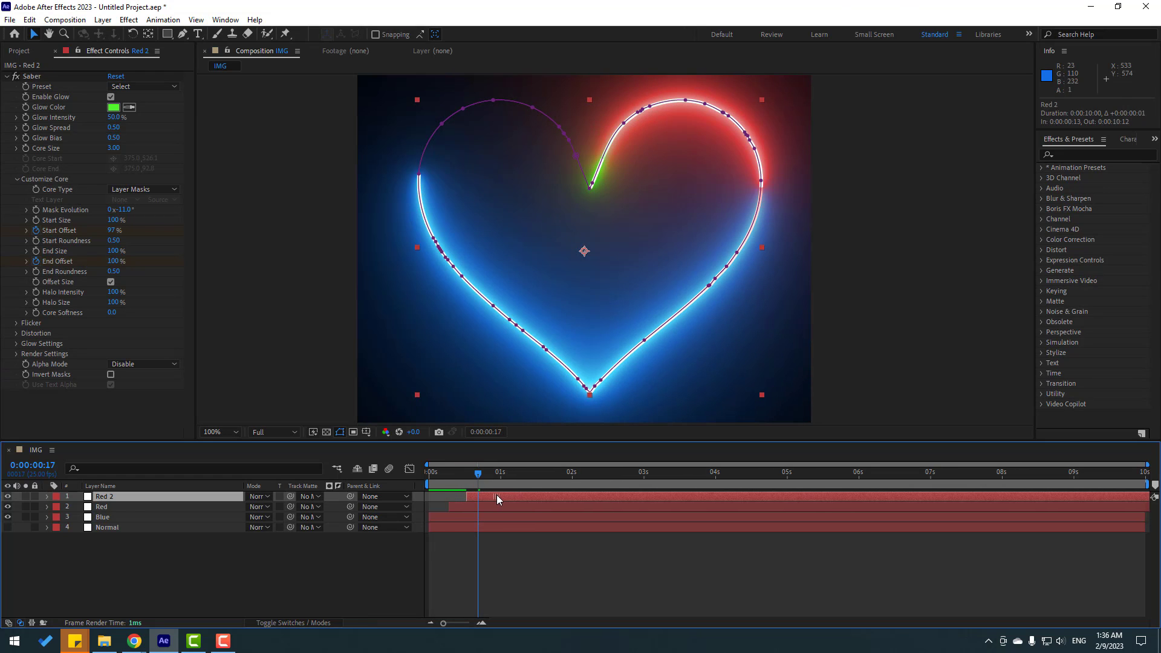
drag(502, 495, 499, 495)
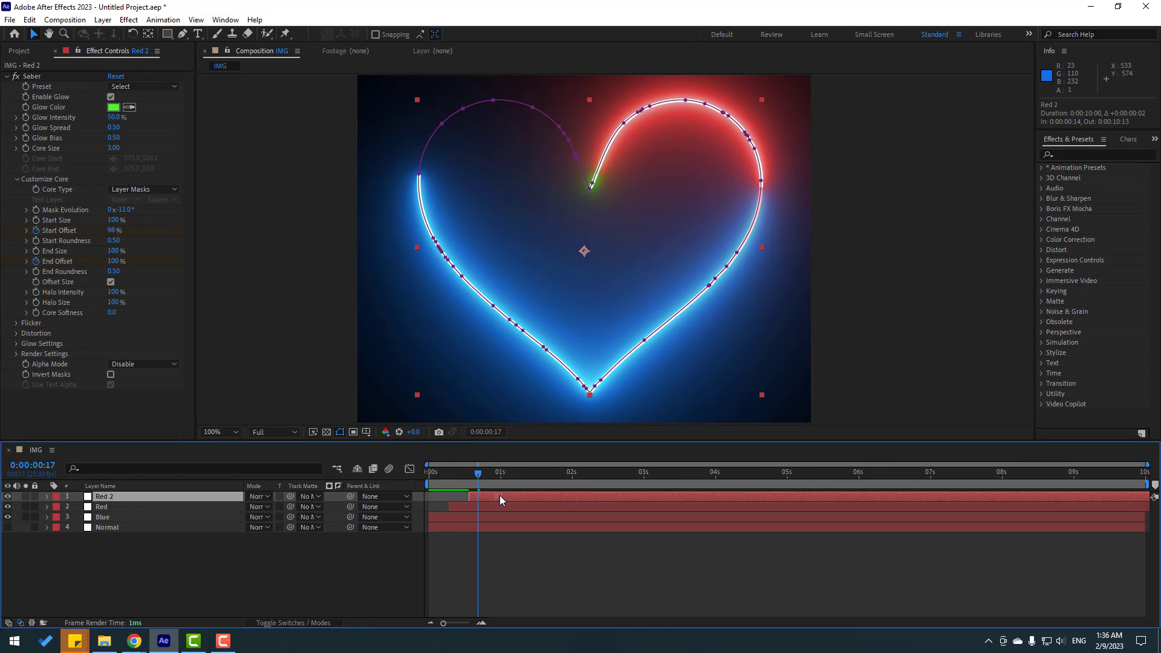
click(540, 600)
key(space)
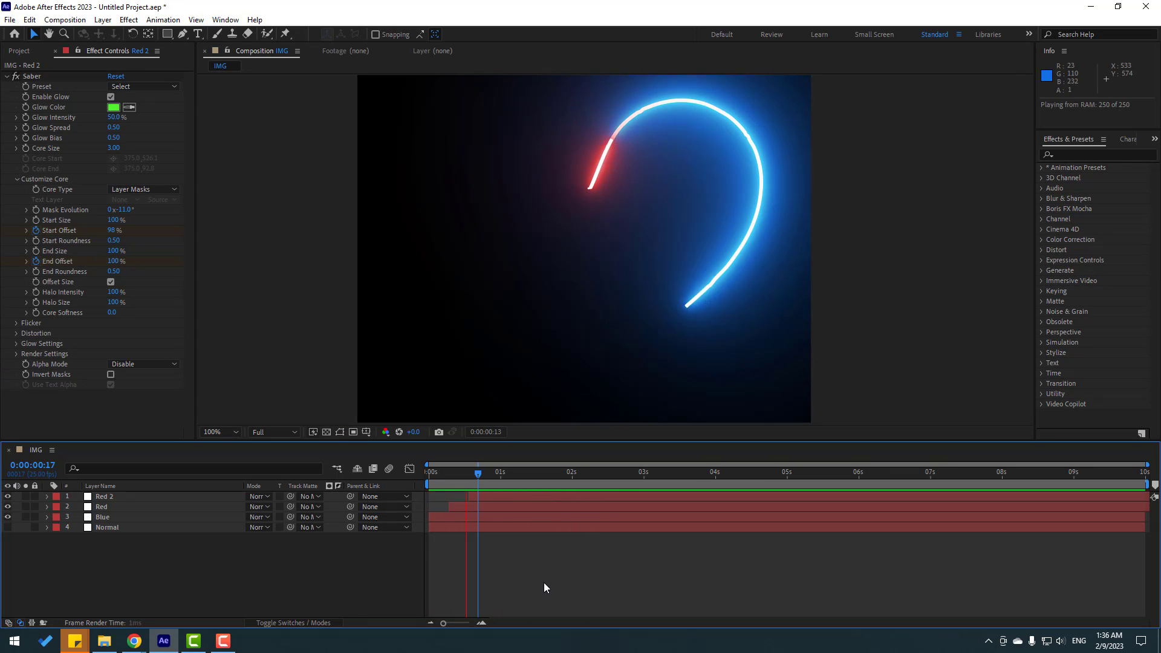
key(space)
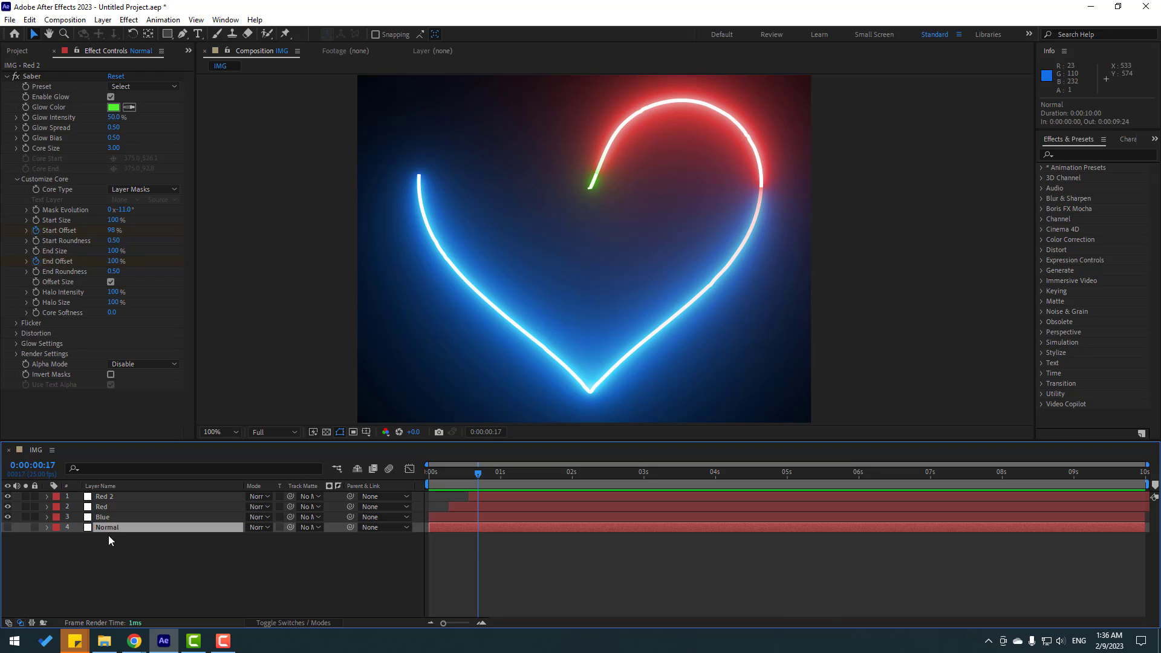
- Move Normal to the top and remove its End Offset keyframes, leaving End Offset at 100%
drag(101, 527, 123, 492)
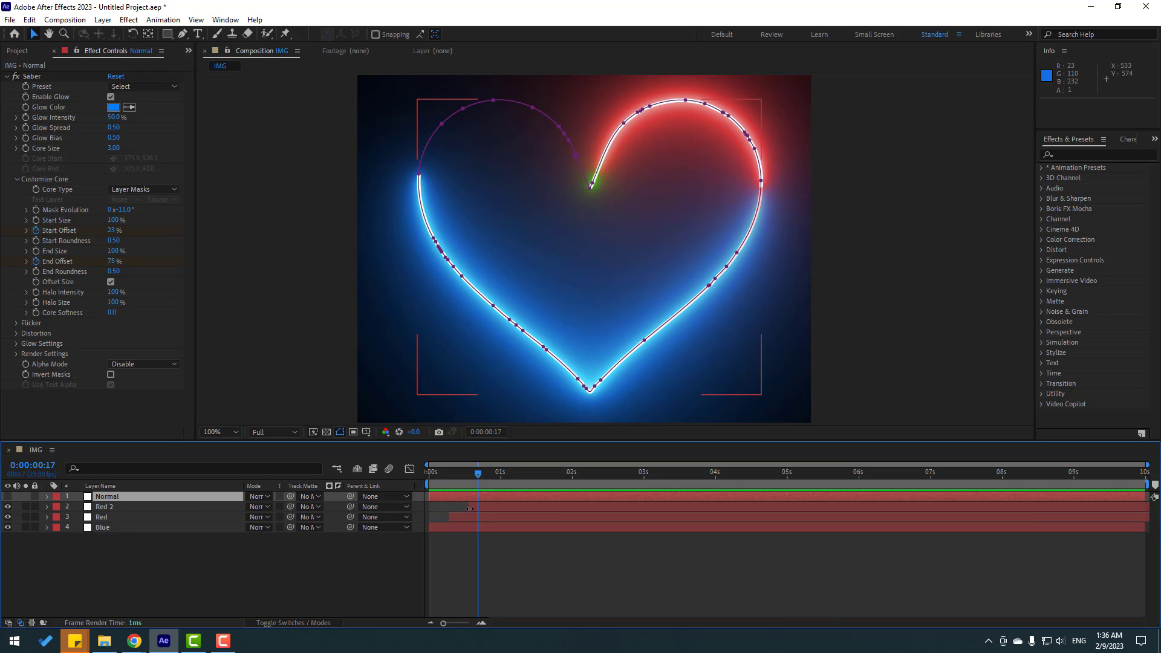
key(u)
drag(474, 473, 429, 470)
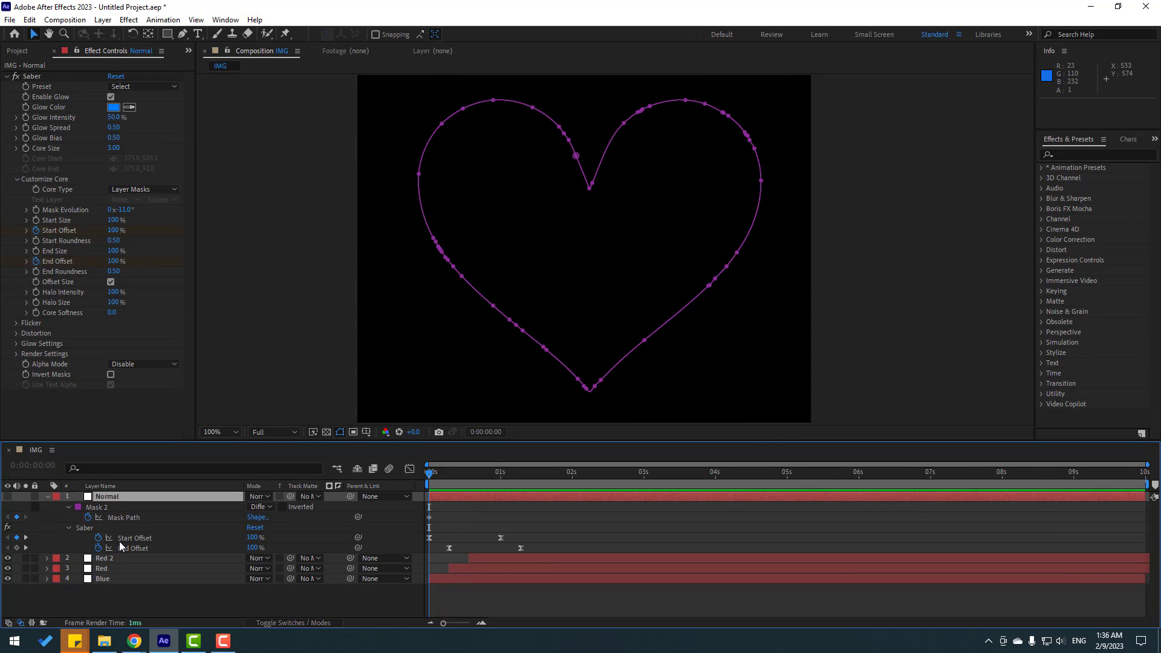
click(98, 548)
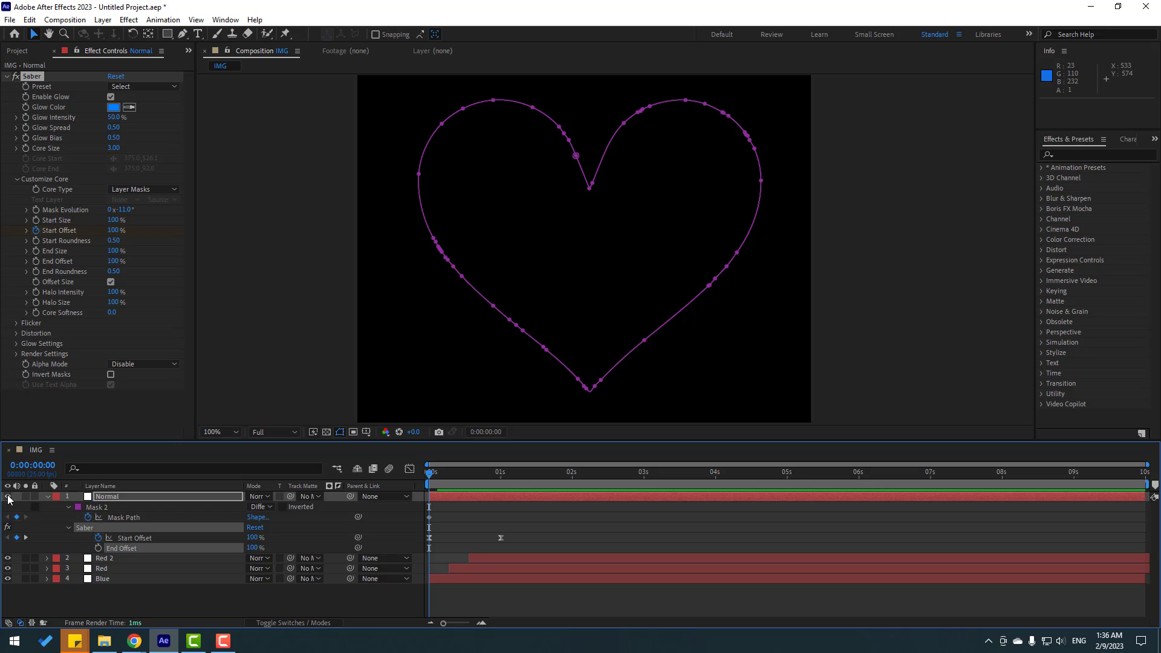
drag(438, 479, 501, 481)
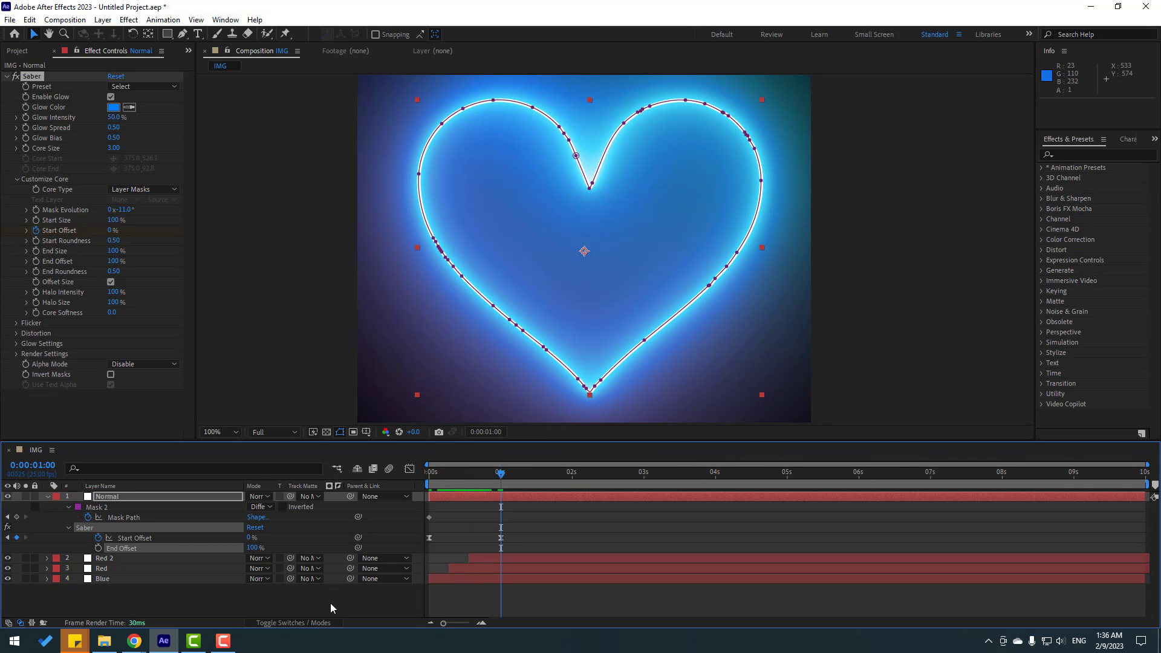
click(327, 611)
- Delay the Normal layer so it starts later, around frame 18
click(48, 496)
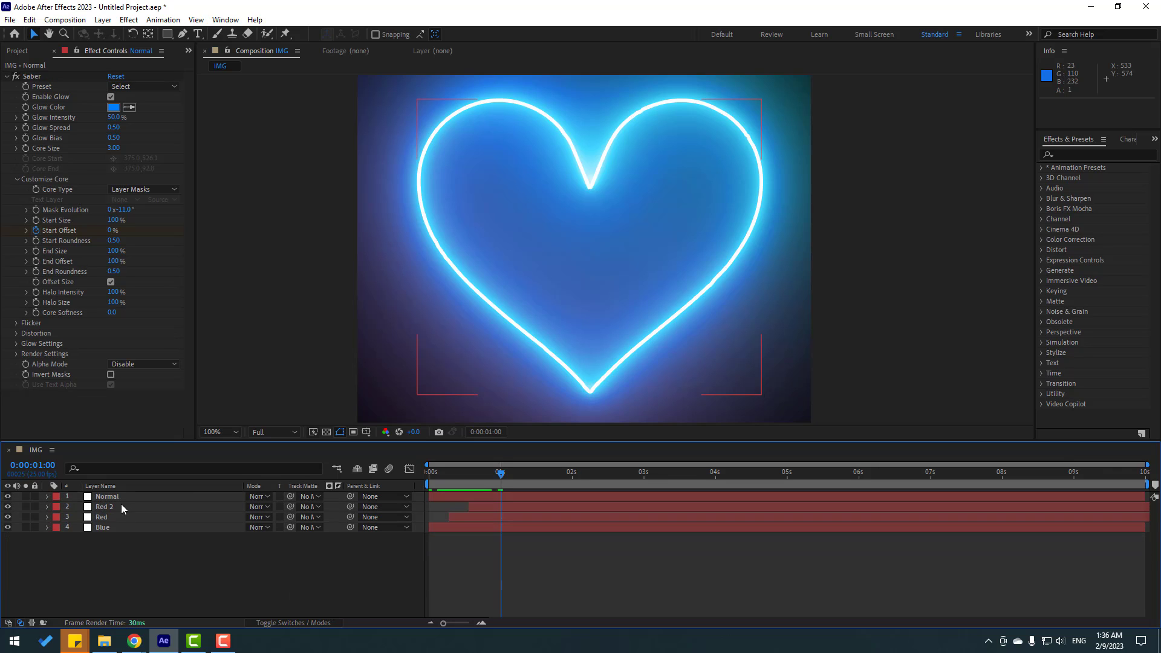
click(182, 496)
drag(473, 497, 534, 478)
- End the work area at 0:00:02:06 and preview the shortened animation
click(597, 589)
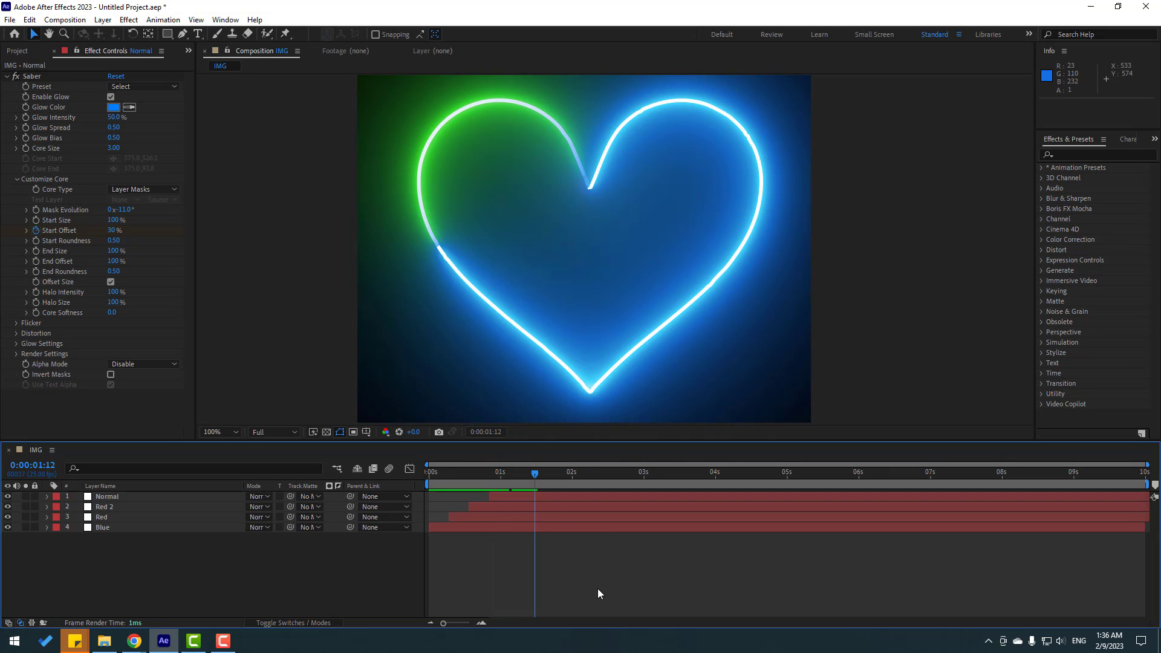
key(space)
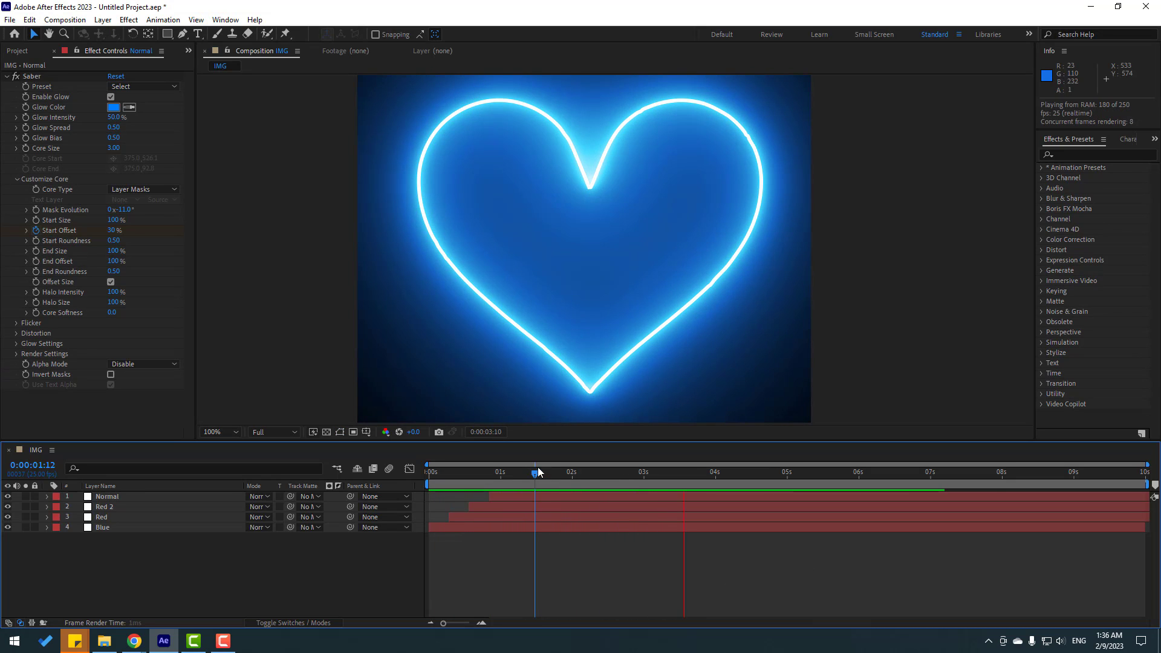
drag(540, 467, 589, 470)
key(n)
key(space)
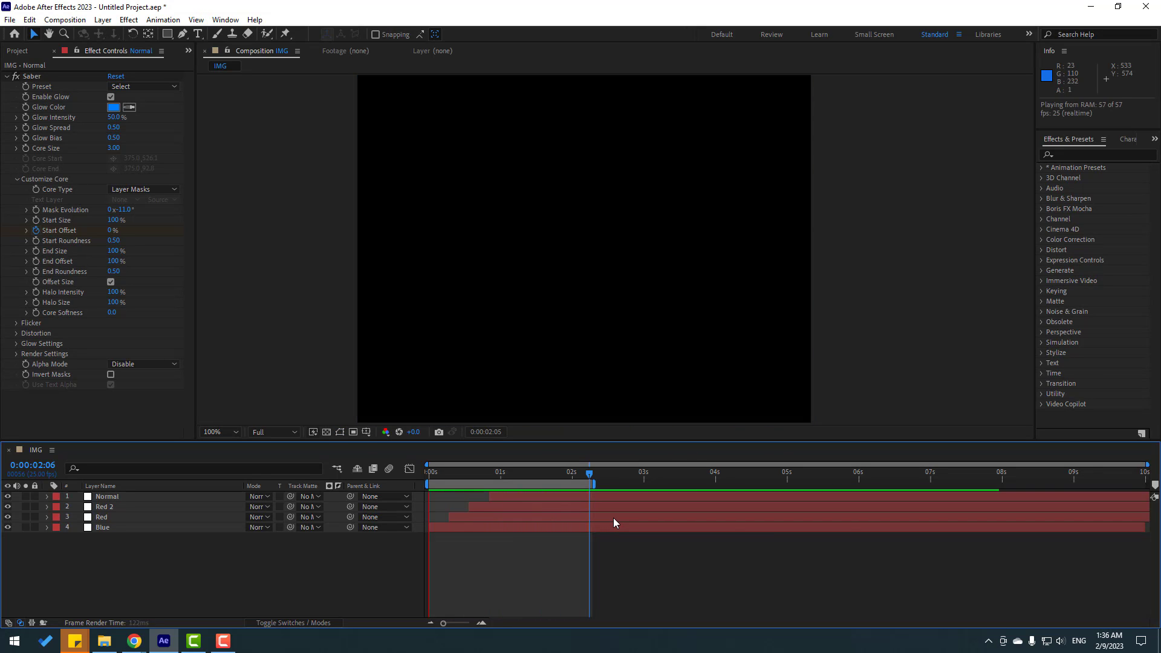